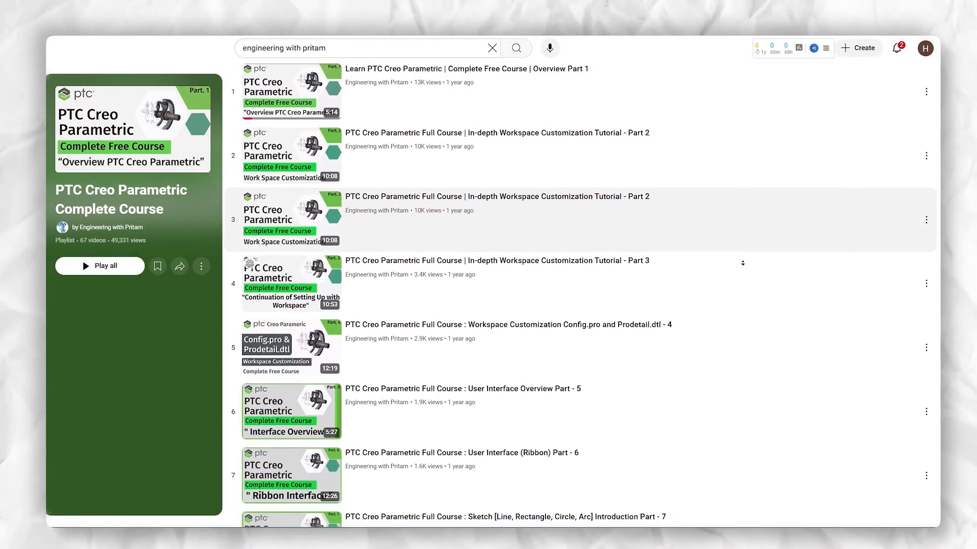
pyautogui.scroll(-3, 743, 263)
pyautogui.scroll(-3, 742, 263)
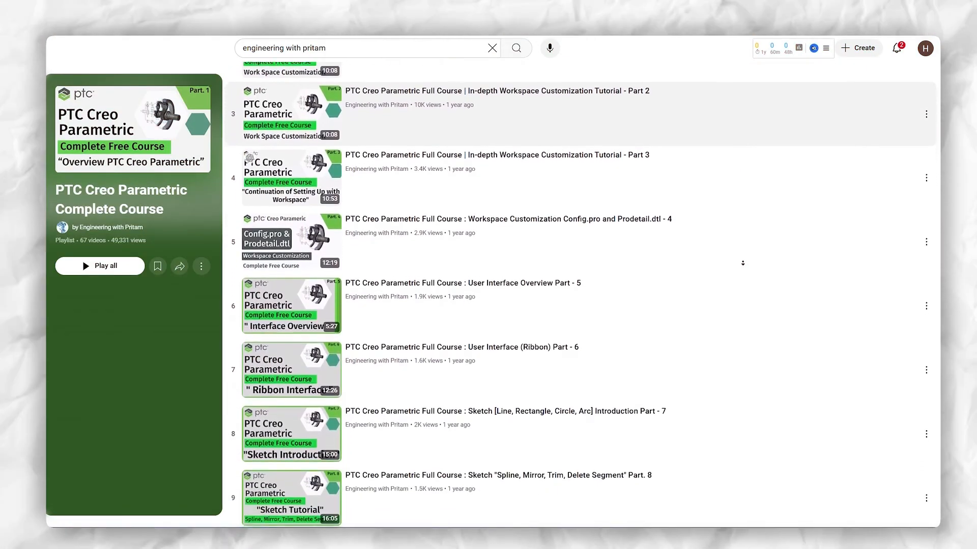
pyautogui.scroll(-1, 741, 268)
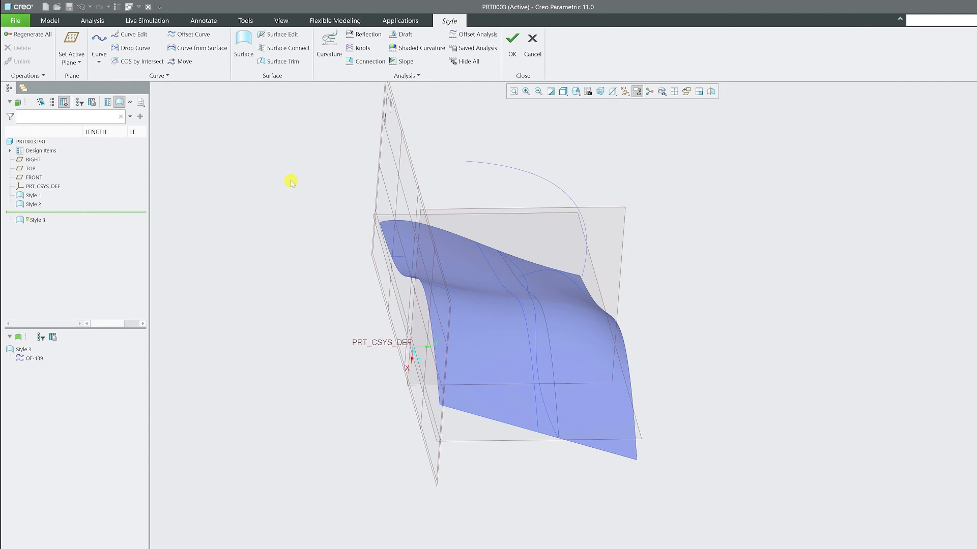
# Cancel the Style 3 feature, discarding its changes, and open the Style 2 feature for redefinition
pyautogui.moveTo(291, 181); pyautogui.dragTo(292, 180, button='middle')
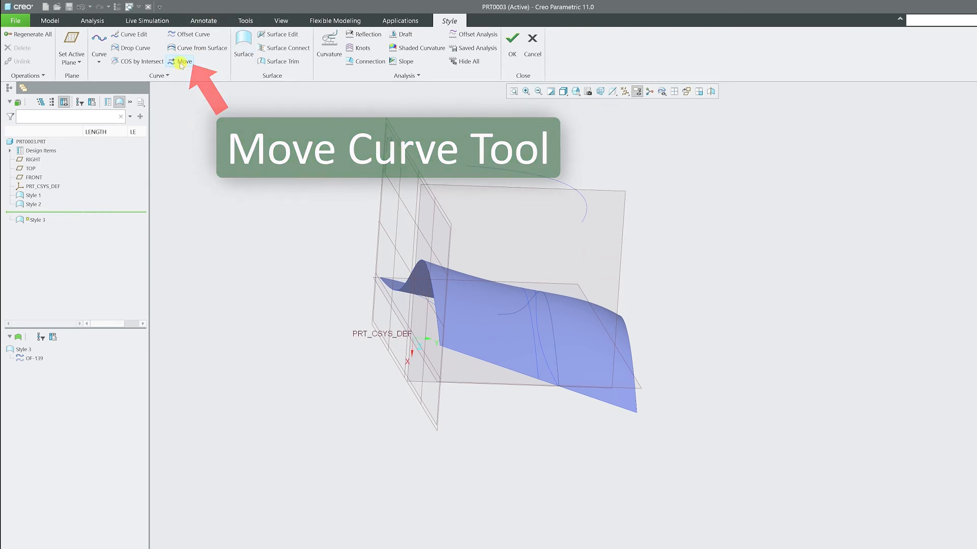
pyautogui.click(534, 41)
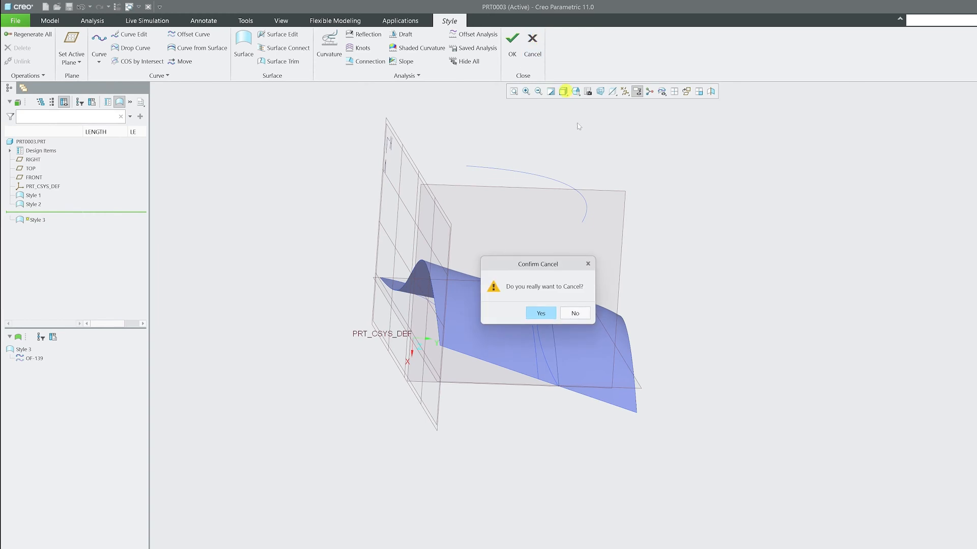
pyautogui.click(539, 314)
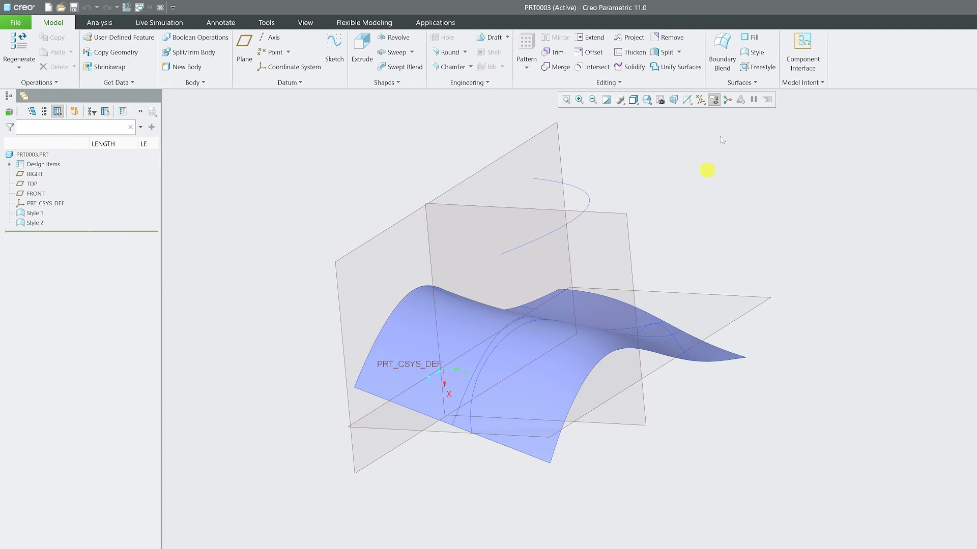
pyautogui.click(36, 223)
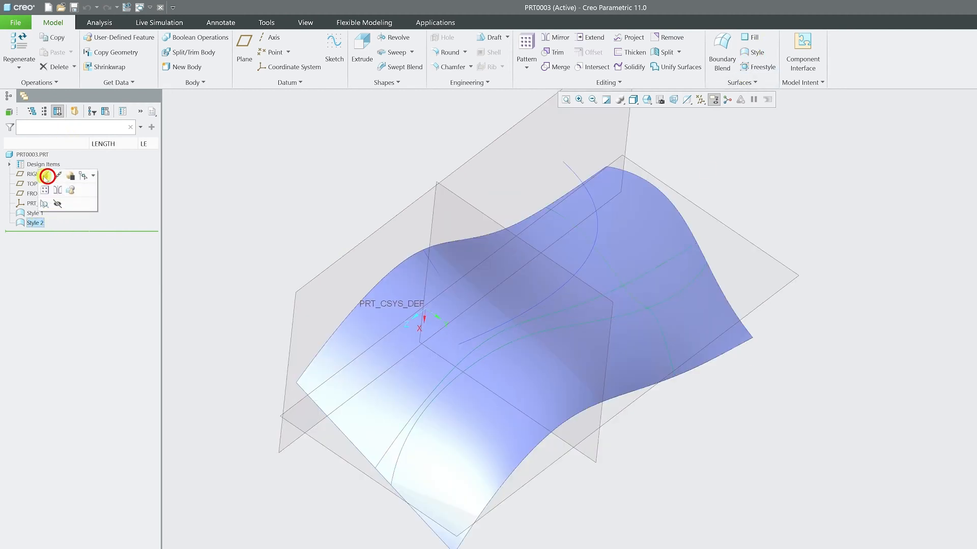
pyautogui.click(43, 175)
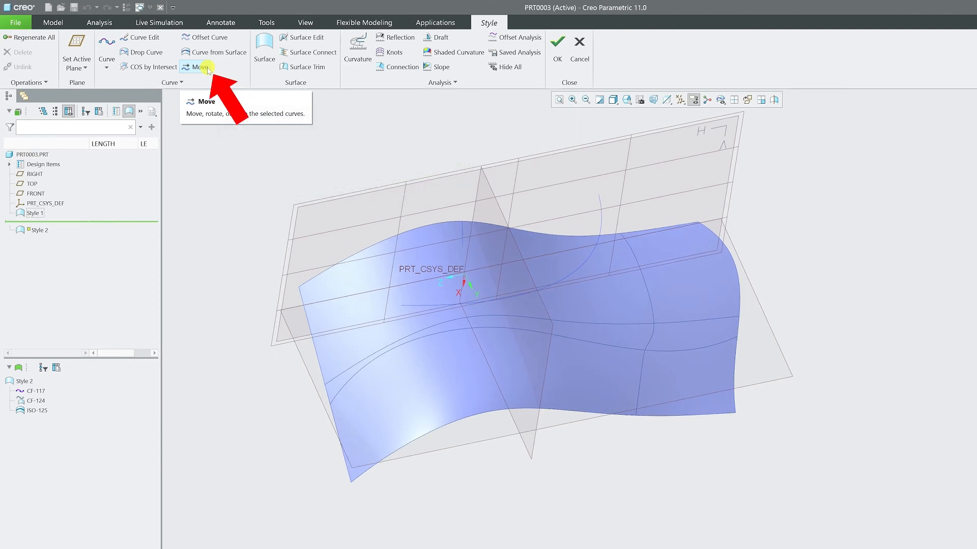
# Start the Move curve tool on curve CF-117 and shift the curve about 45 along the length of the surface
pyautogui.click(200, 67)
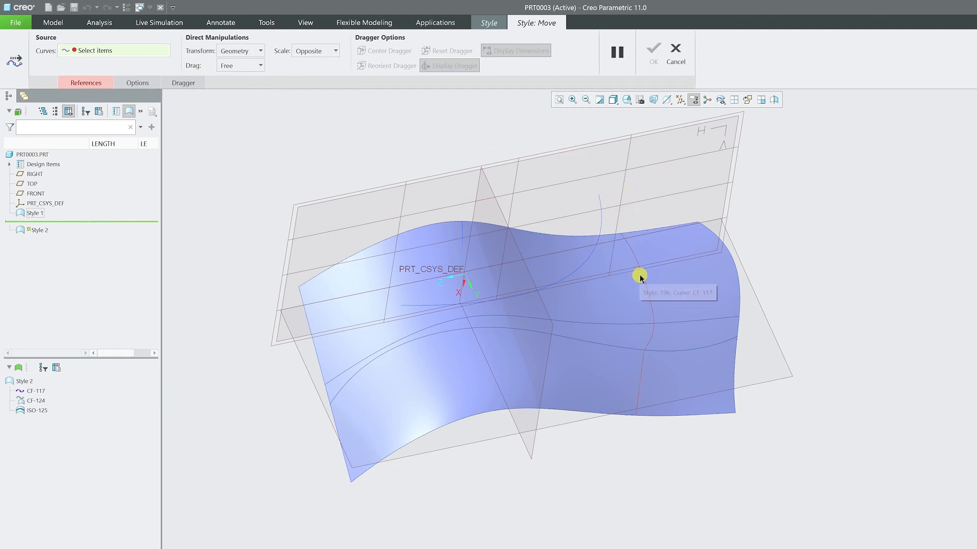
pyautogui.click(630, 249)
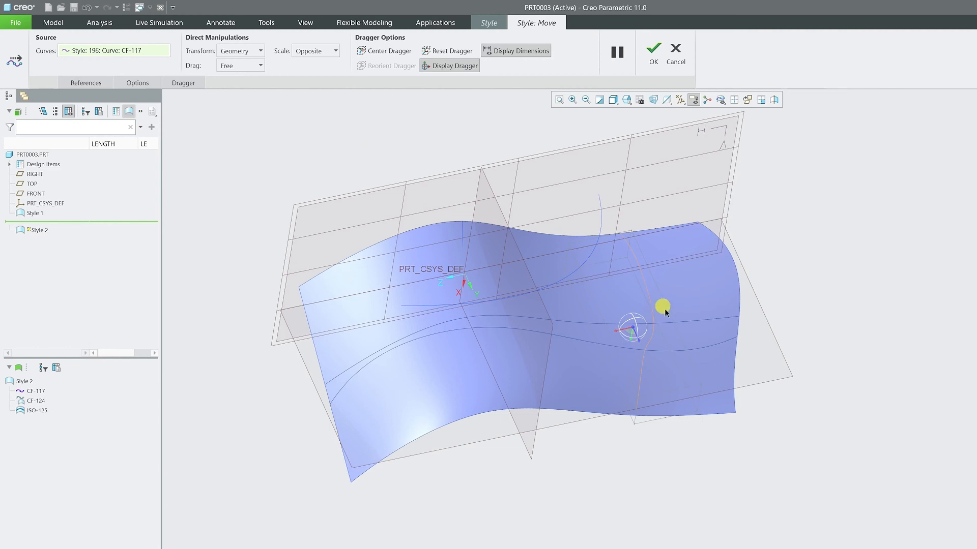
pyautogui.moveTo(629, 331); pyautogui.dragTo(583, 248, button='middle')
pyautogui.moveTo(667, 351); pyautogui.dragTo(605, 341, button='middle')
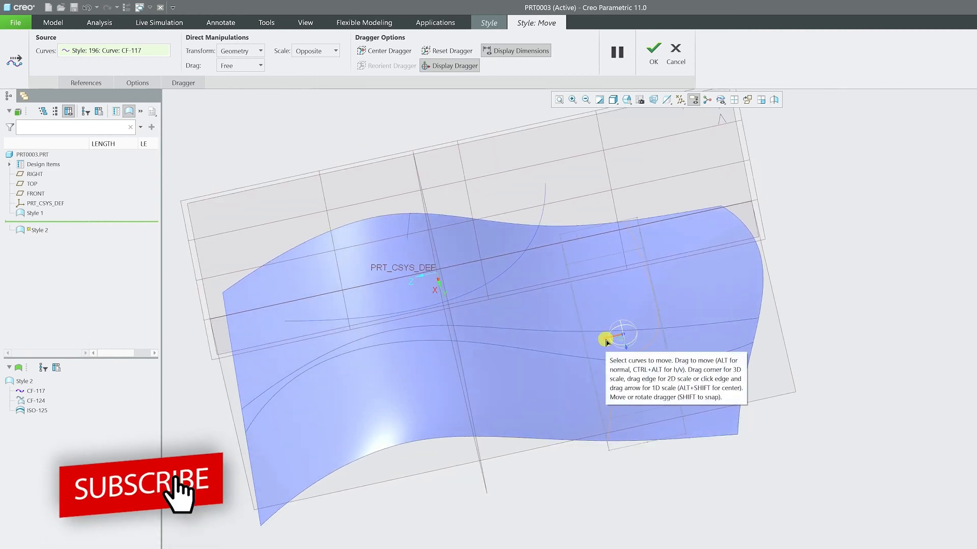
pyautogui.moveTo(605, 342); pyautogui.dragTo(562, 343)
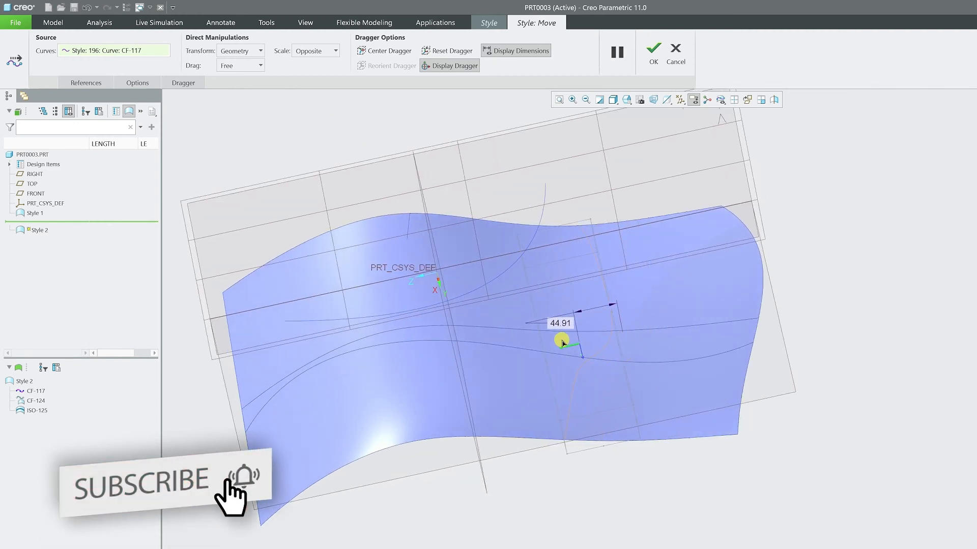
# Shift curve CF-117 about 59 vertically with the dragger and accept the move
pyautogui.moveTo(562, 337); pyautogui.dragTo(592, 401, button='middle')
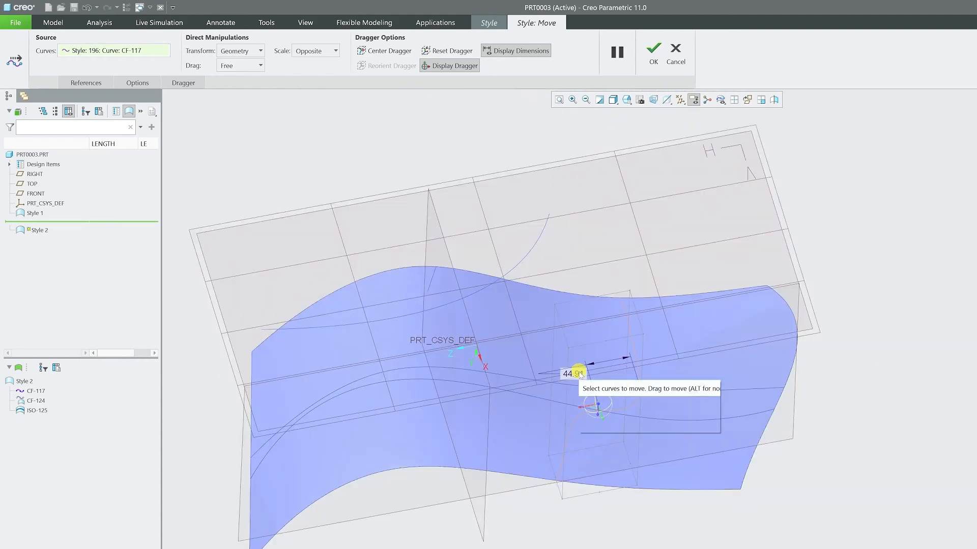
pyautogui.moveTo(601, 420); pyautogui.dragTo(591, 373)
pyautogui.moveTo(670, 383); pyautogui.dragTo(640, 324, button='middle')
pyautogui.moveTo(667, 353)
pyautogui.mouseDown(button='middle')
pyautogui.moveTo(711, 390)
pyautogui.moveTo(674, 383)
pyautogui.moveTo(536, 438)
pyautogui.moveTo(571, 405)
pyautogui.moveTo(566, 420)
pyautogui.moveTo(509, 232)
pyautogui.moveTo(325, 127)
pyautogui.mouseUp(button='middle')
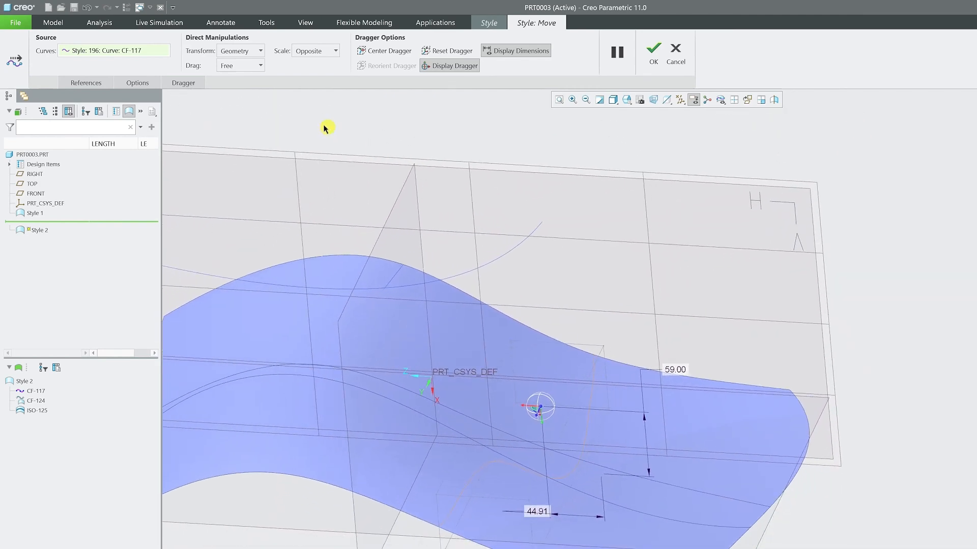
pyautogui.click(653, 62)
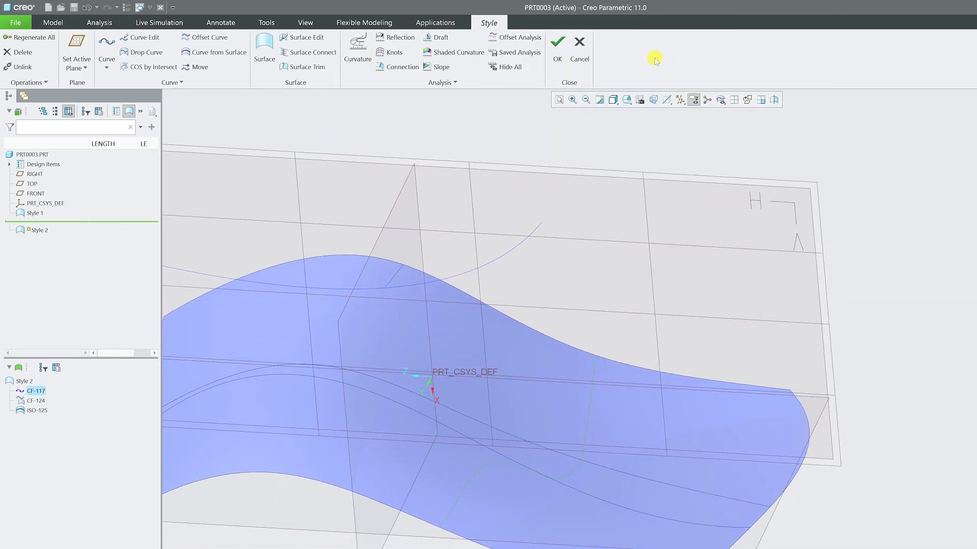
pyautogui.moveTo(733, 268)
pyautogui.mouseDown(button='middle')
pyautogui.moveTo(585, 438)
pyautogui.moveTo(566, 435)
pyautogui.mouseUp(button='middle')
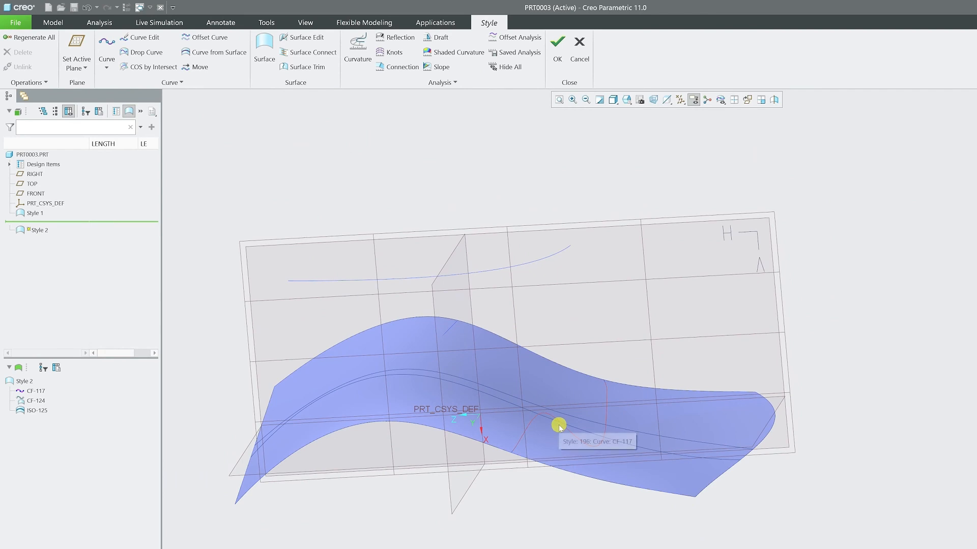
pyautogui.click(558, 427)
pyautogui.click(566, 363)
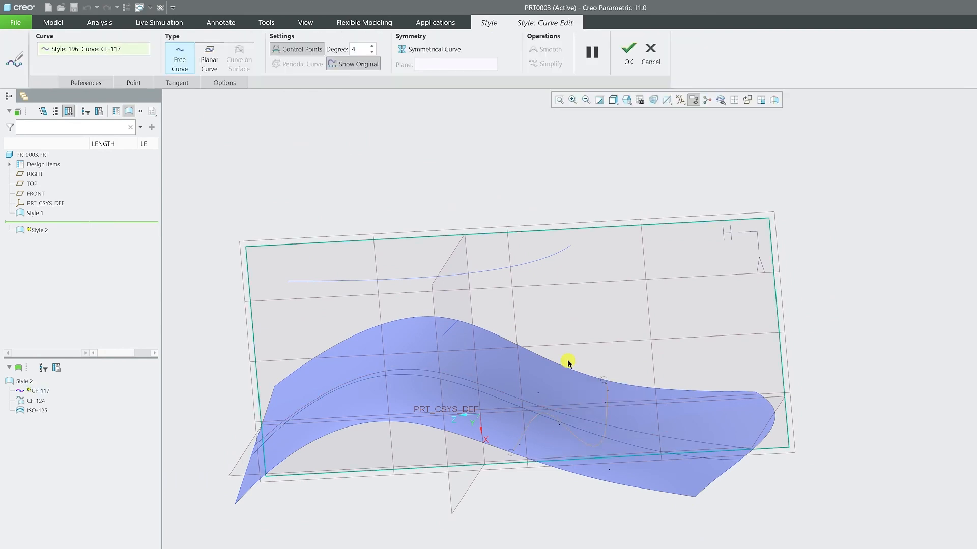
pyautogui.click(653, 57)
# Move curve CF-117 again, shifting the dragger about 38 vertically, and set the drag mode to Free
pyautogui.click(440, 156)
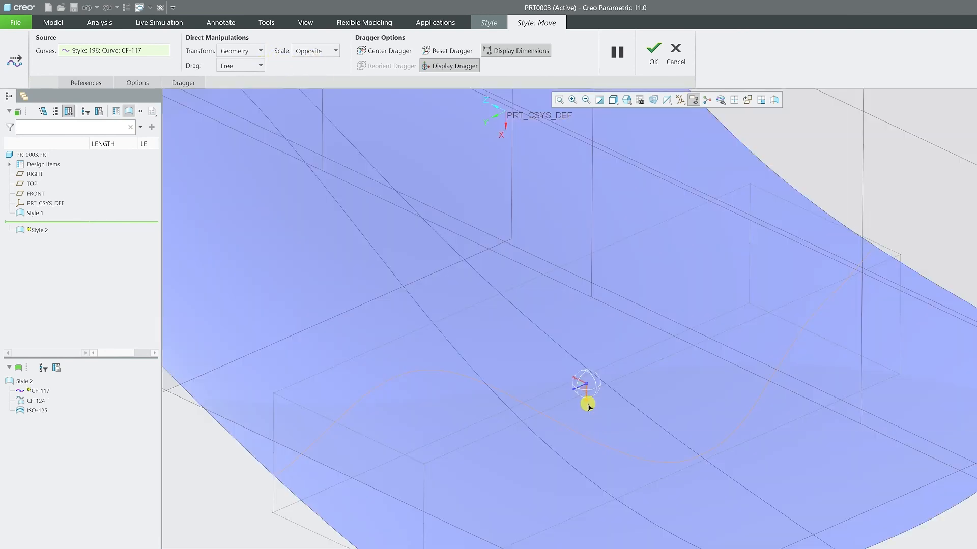
pyautogui.moveTo(584, 400); pyautogui.dragTo(589, 371)
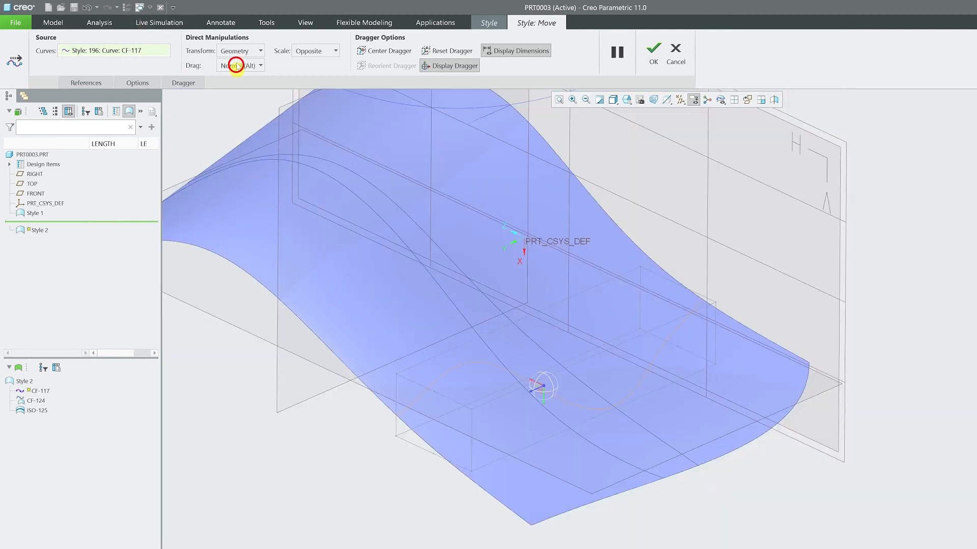
pyautogui.click(240, 65)
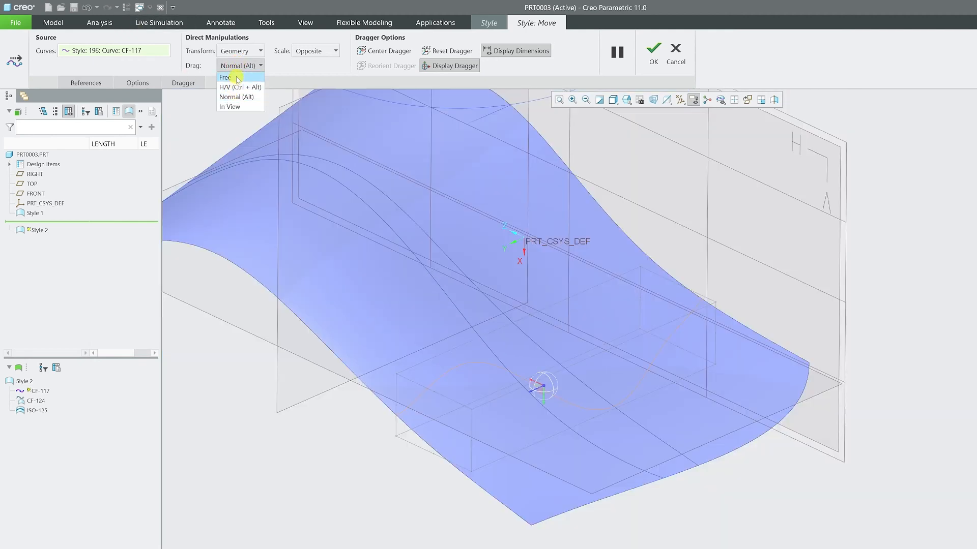
pyautogui.click(240, 78)
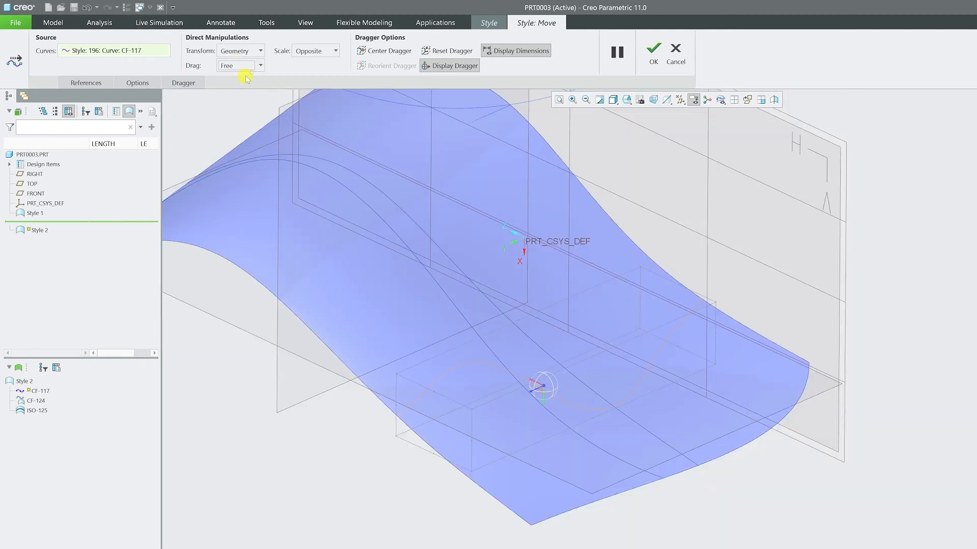
# Set the drag mode to H/V and shift curve CF-117 with the dragger
pyautogui.click(241, 65)
pyautogui.click(244, 88)
pyautogui.moveTo(533, 386); pyautogui.dragTo(603, 352)
# Switch the drag mode to In View, change it to Normal, and shift curve CF-117 in Normal mode
pyautogui.click(238, 66)
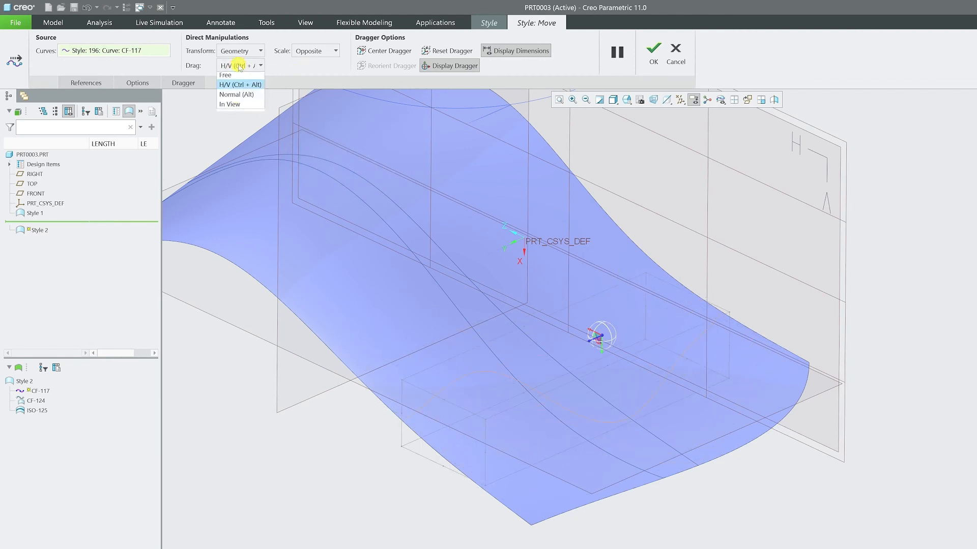
pyautogui.click(242, 106)
pyautogui.click(239, 66)
pyautogui.click(247, 97)
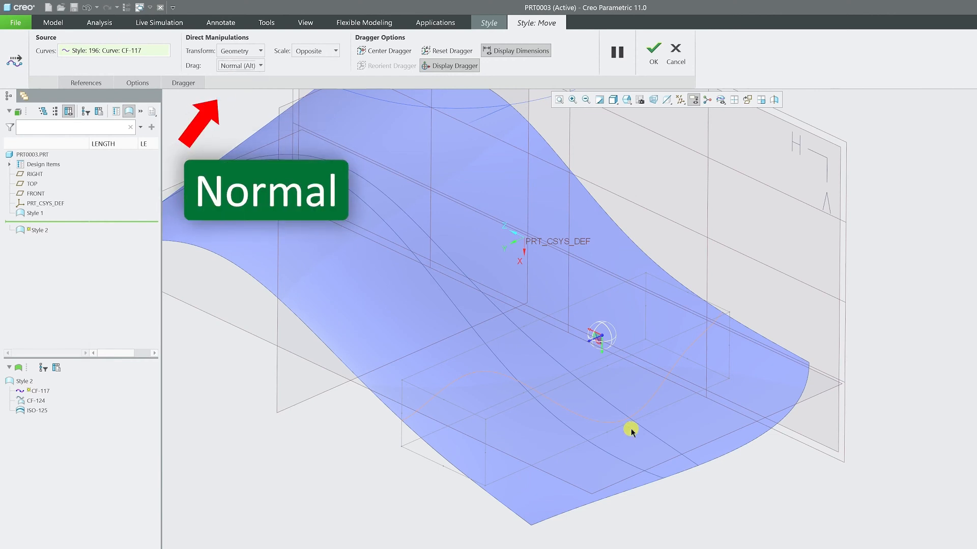
pyautogui.scroll(4, 602, 337)
pyautogui.moveTo(614, 362); pyautogui.dragTo(483, 410)
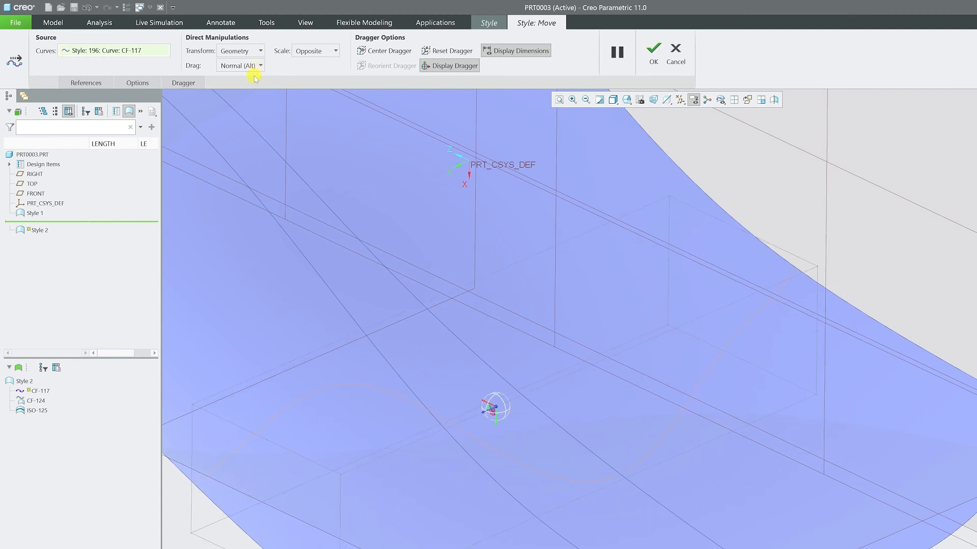
# Set the drag mode for the curve move back to Free
pyautogui.click(239, 66)
pyautogui.click(238, 51)
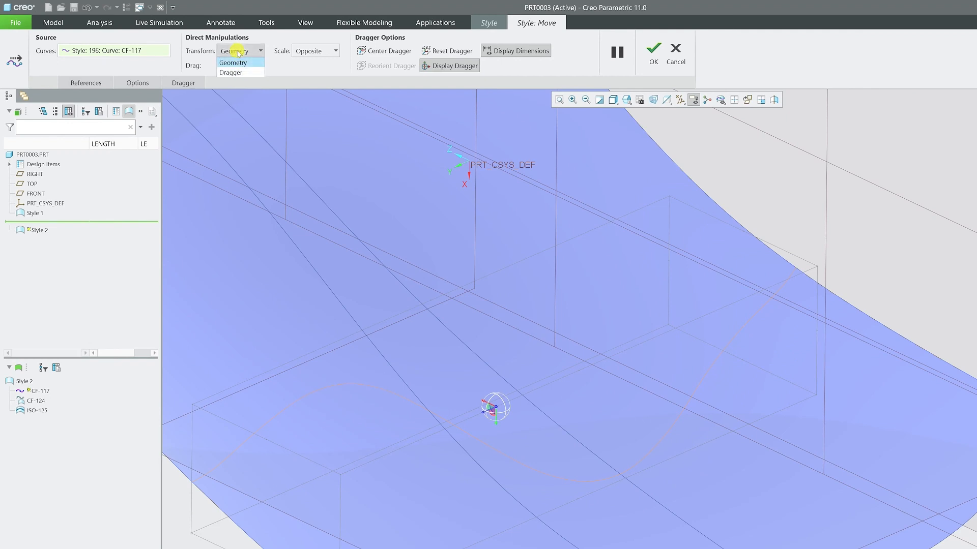
pyautogui.click(238, 51)
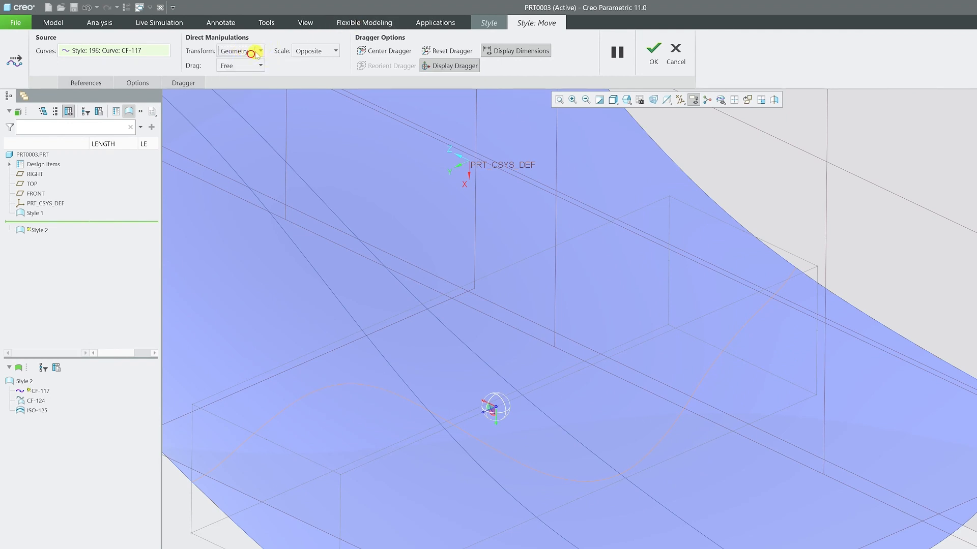
pyautogui.click(251, 53)
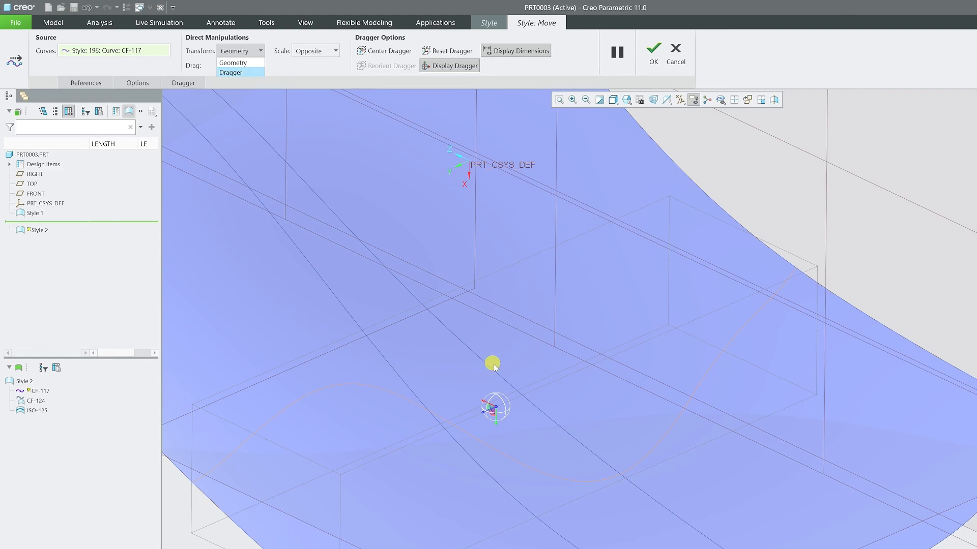
pyautogui.click(252, 52)
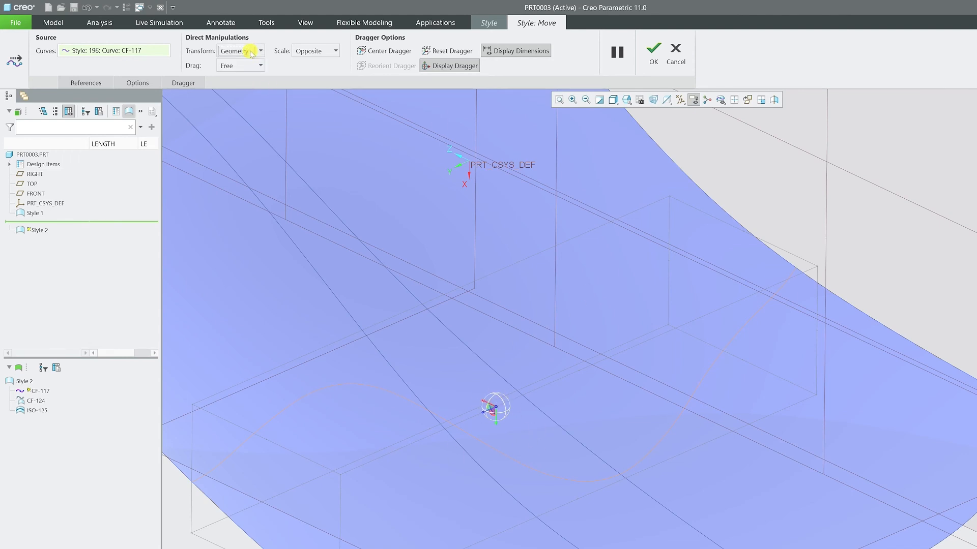
# Set the transform target to Dragger and move only the dragger about 83 along the long side of the curve's bounding box
pyautogui.click(256, 52)
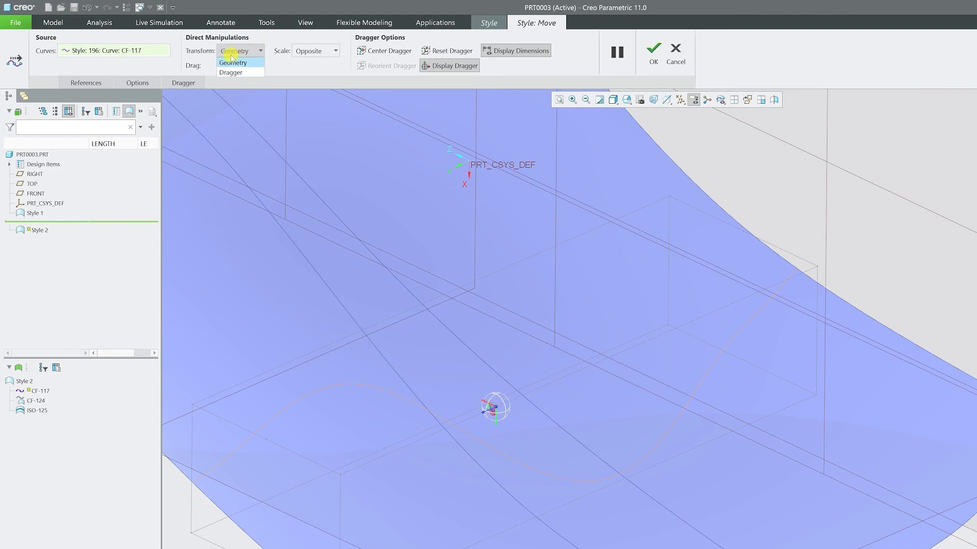
pyautogui.click(245, 71)
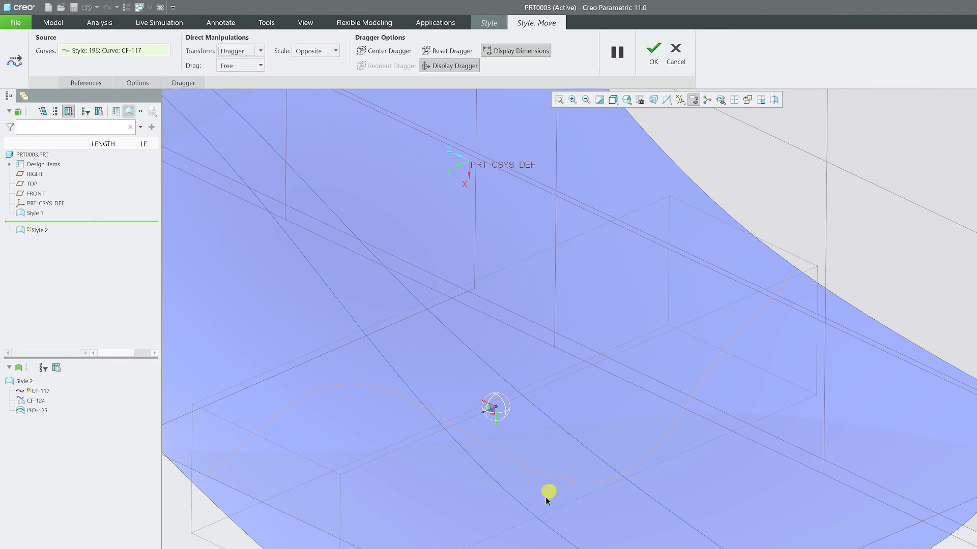
pyautogui.moveTo(488, 408); pyautogui.dragTo(318, 467)
pyautogui.moveTo(375, 253); pyautogui.dragTo(395, 360, button='middle')
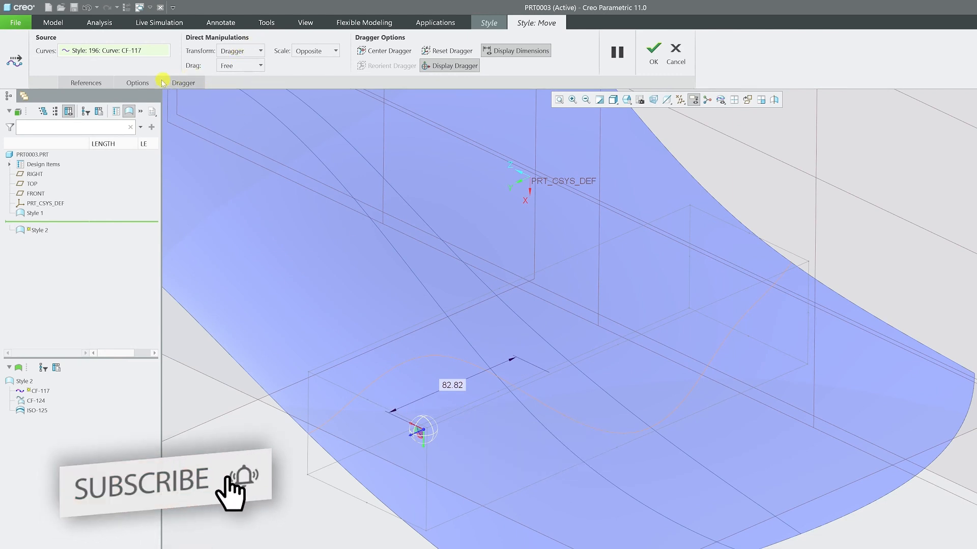
# Review the dragger position and curve reference settings, and set the curve's relative X move to 10
pyautogui.click(184, 84)
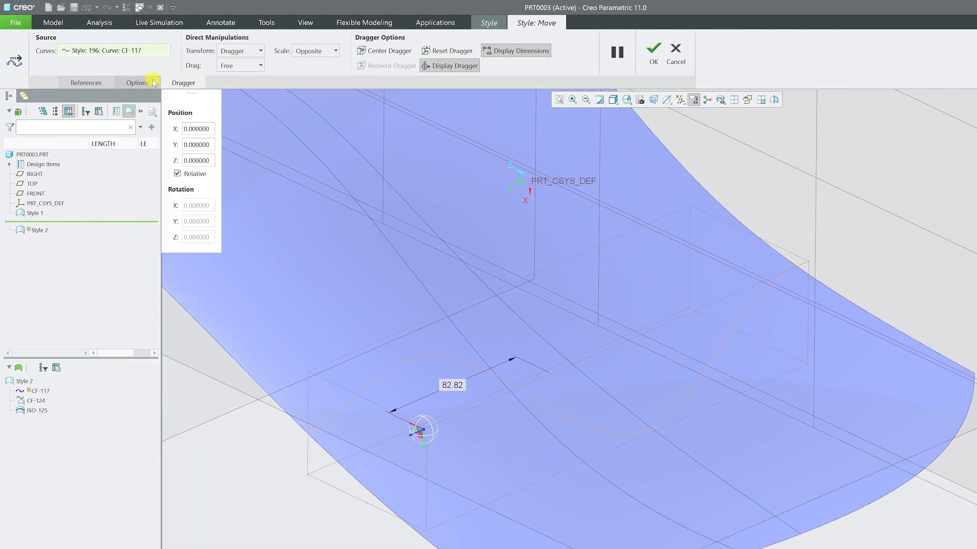
pyautogui.click(86, 83)
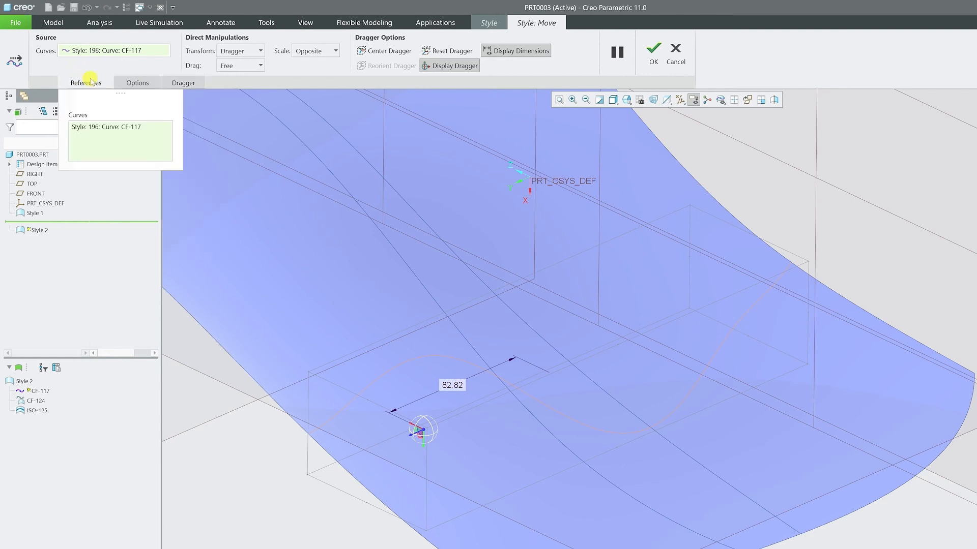
pyautogui.click(133, 80)
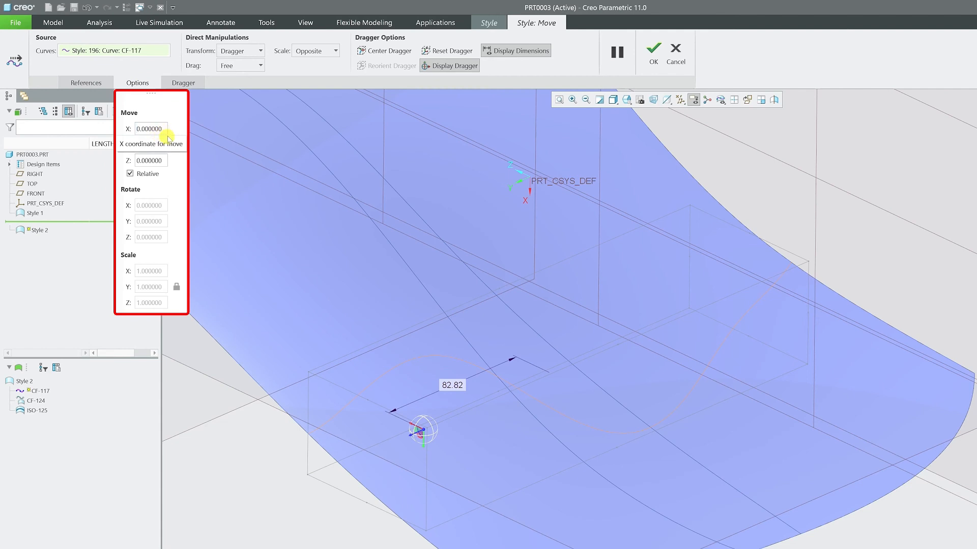
pyautogui.write('1')
pyautogui.press('Return')
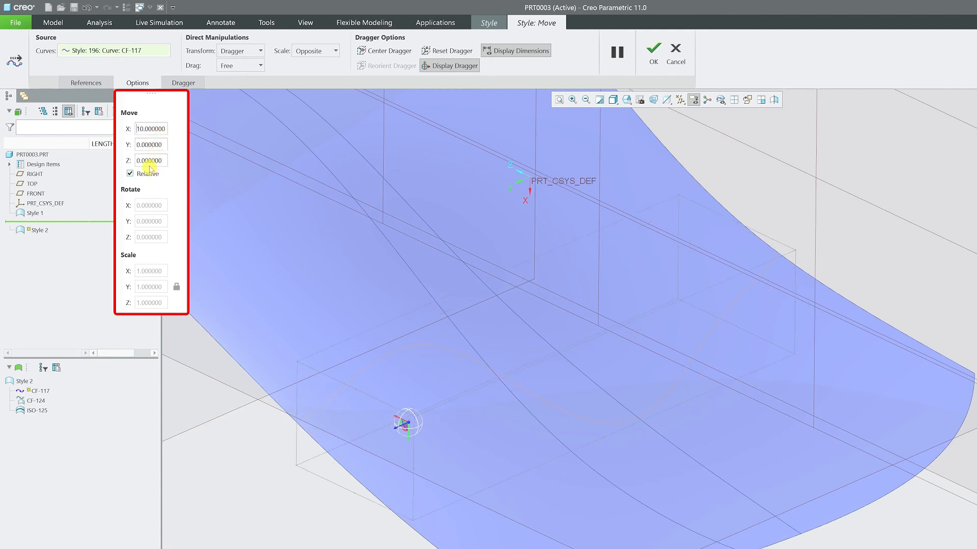
# Set the transform target to Geometry, enter relative Y and Z moves of 10, and apply the move to curve CF-117
pyautogui.click(254, 53)
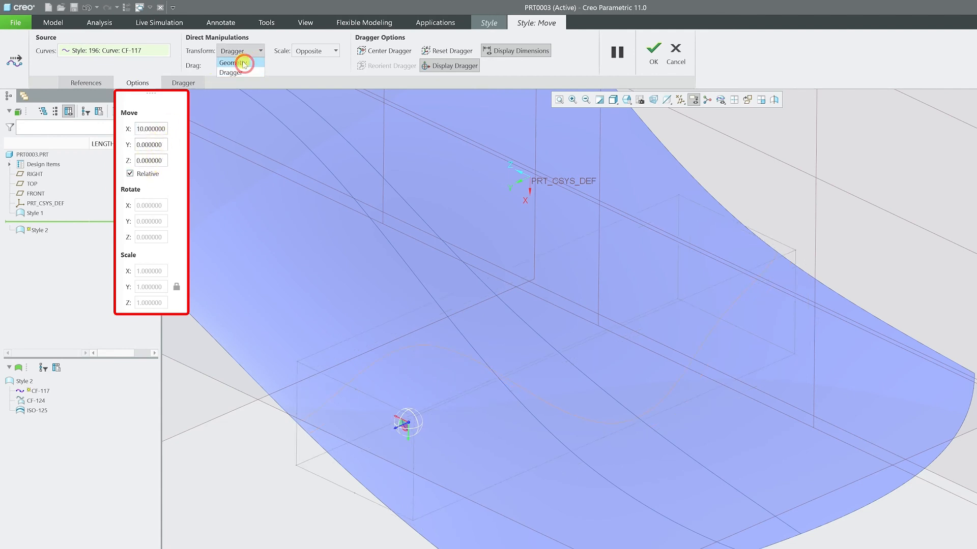
pyautogui.click(244, 65)
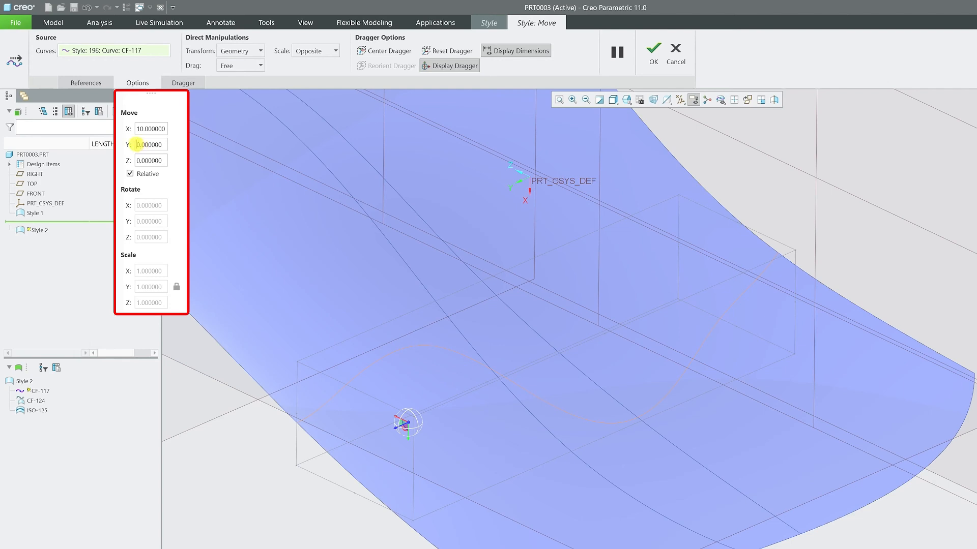
pyautogui.press('Return')
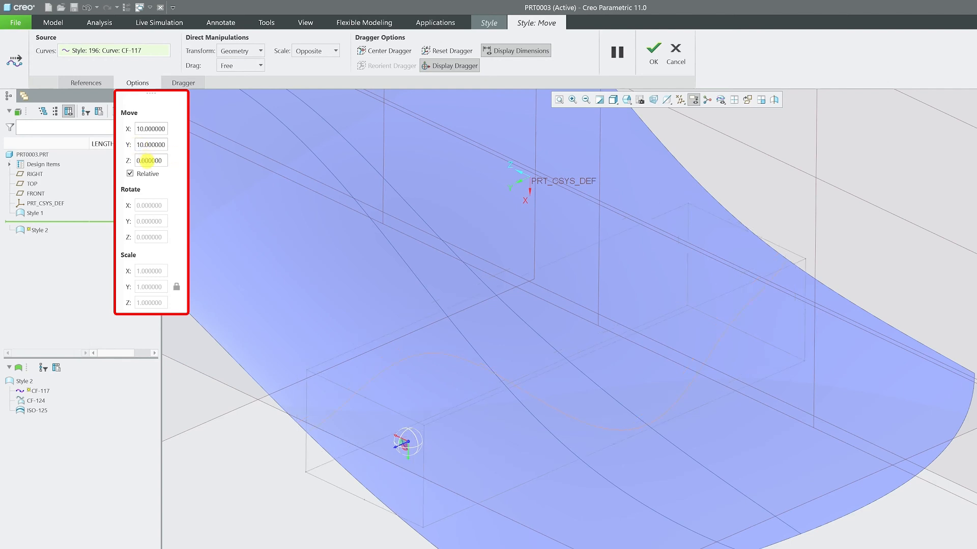
pyautogui.click(138, 160)
pyautogui.write('1')
pyautogui.press('Return')
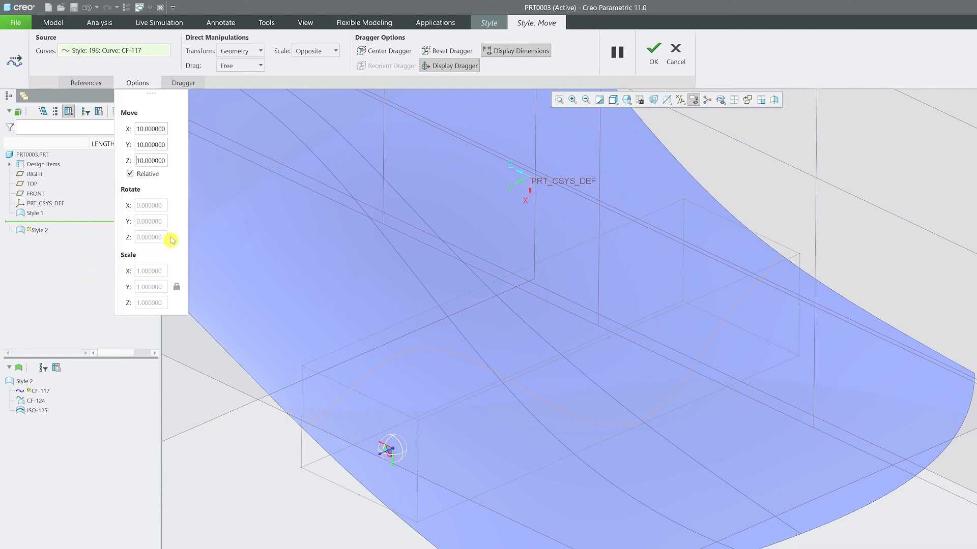
pyautogui.click(654, 54)
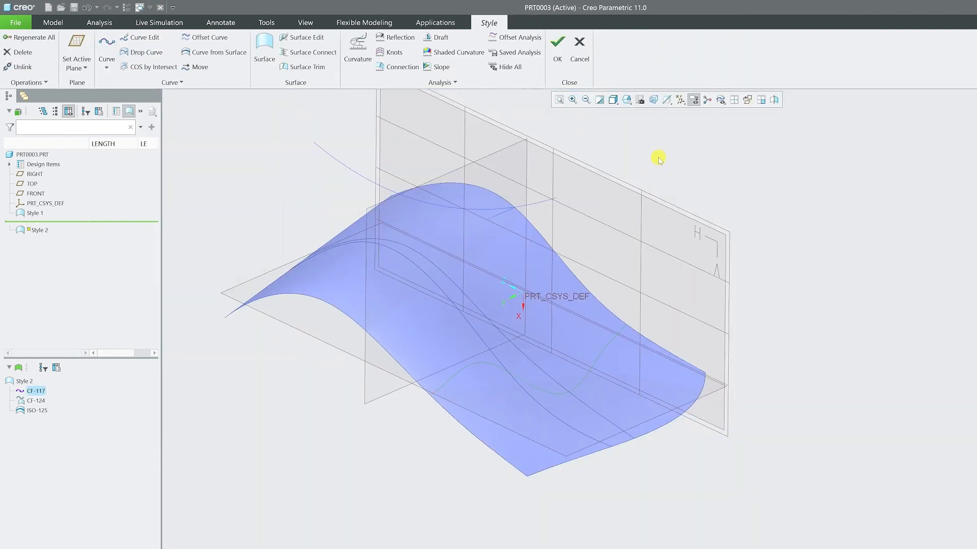
# Cancel the Style 2 editing session and open the Style 1 feature for redefinition
pyautogui.click(658, 160)
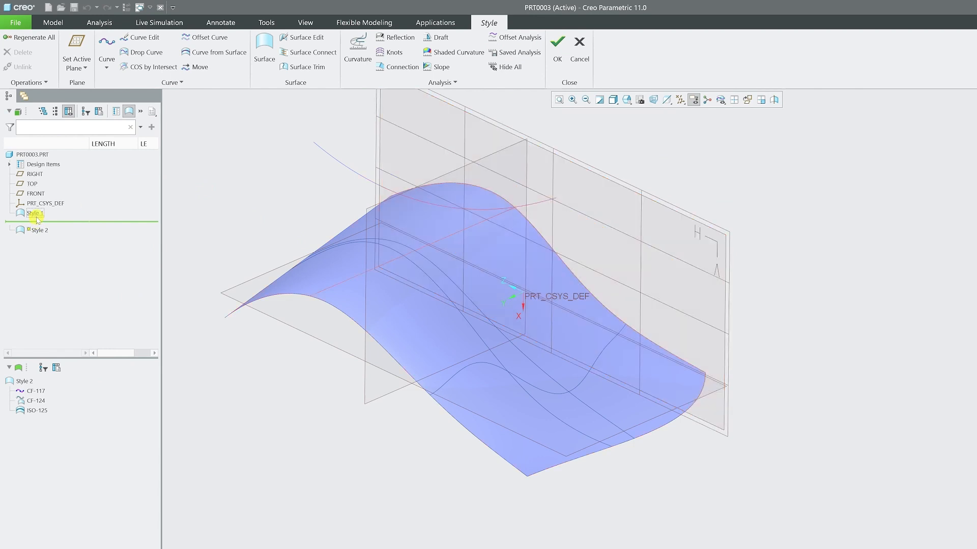
pyautogui.click(583, 59)
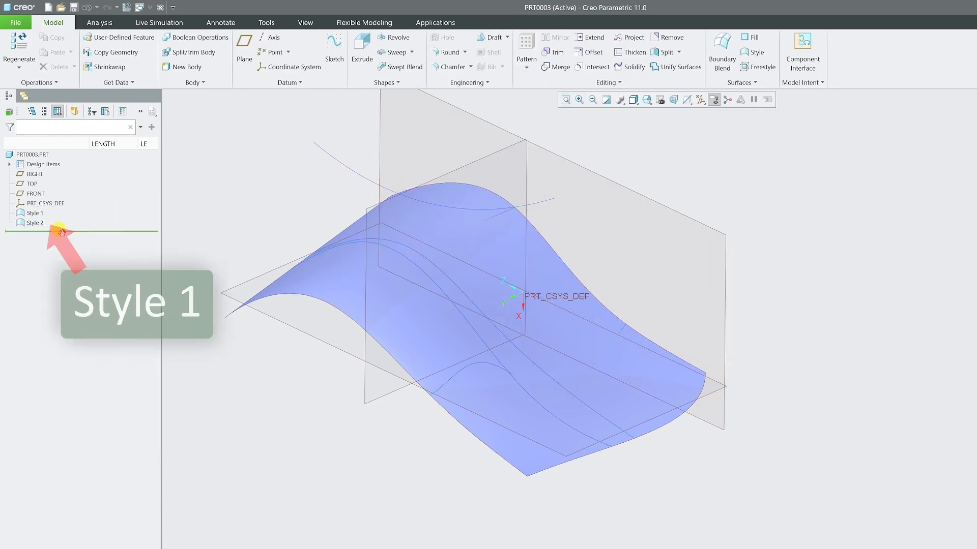
pyautogui.click(33, 213)
pyautogui.click(51, 166)
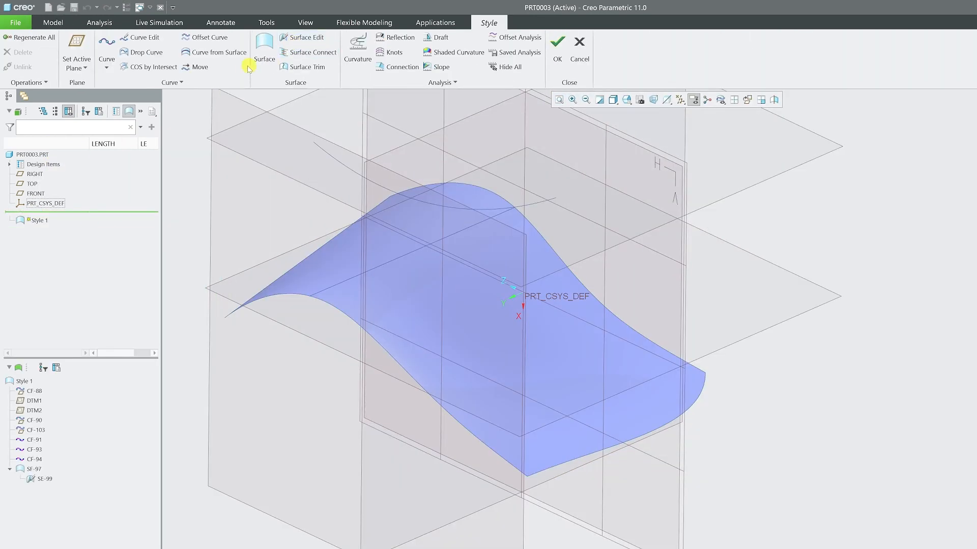
# Start the Move tool in Style 1 and select the planar curve CF-103 above the surface
pyautogui.click(188, 66)
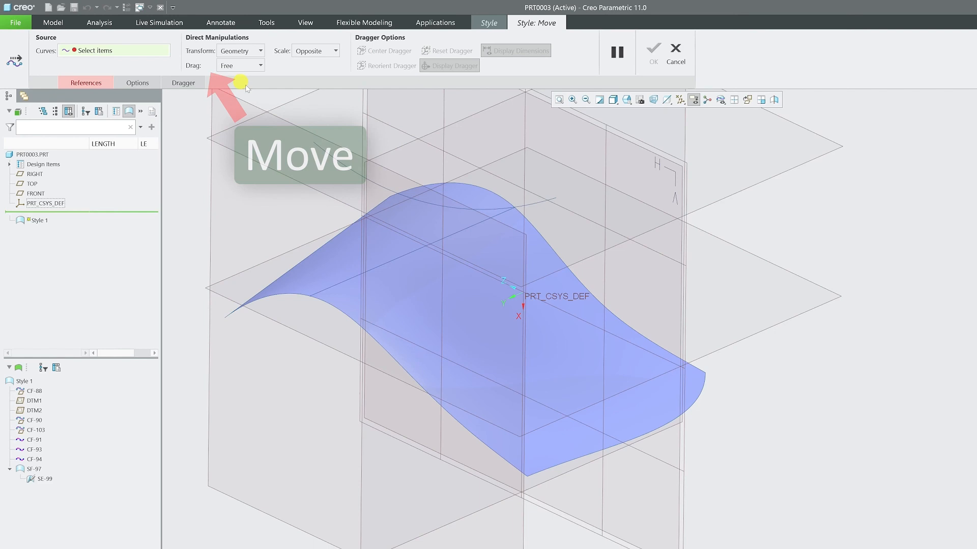
pyautogui.click(329, 156)
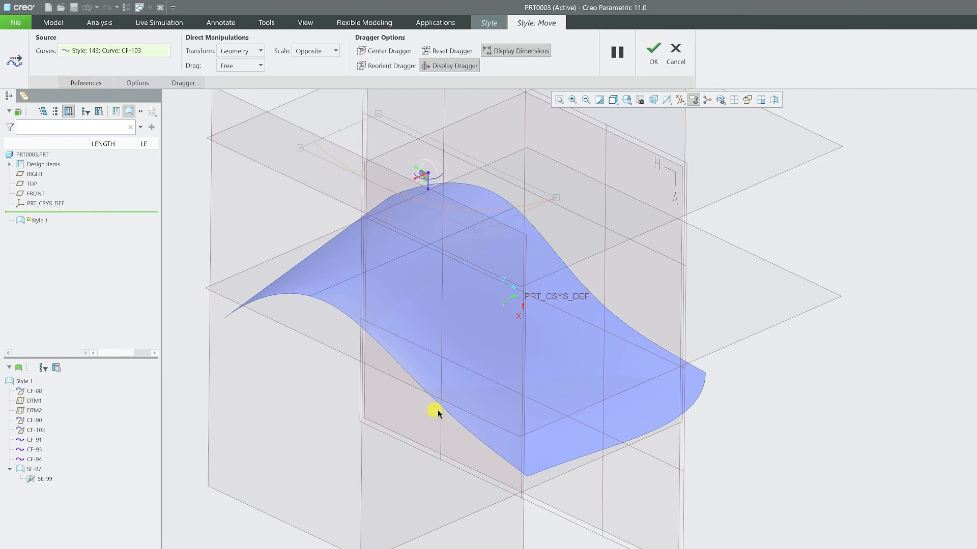
# Try scaling curve CF-103 freehand from its bounding box in Opposite scale mode, and undo the scaling
pyautogui.moveTo(560, 198); pyautogui.dragTo(783, 263)
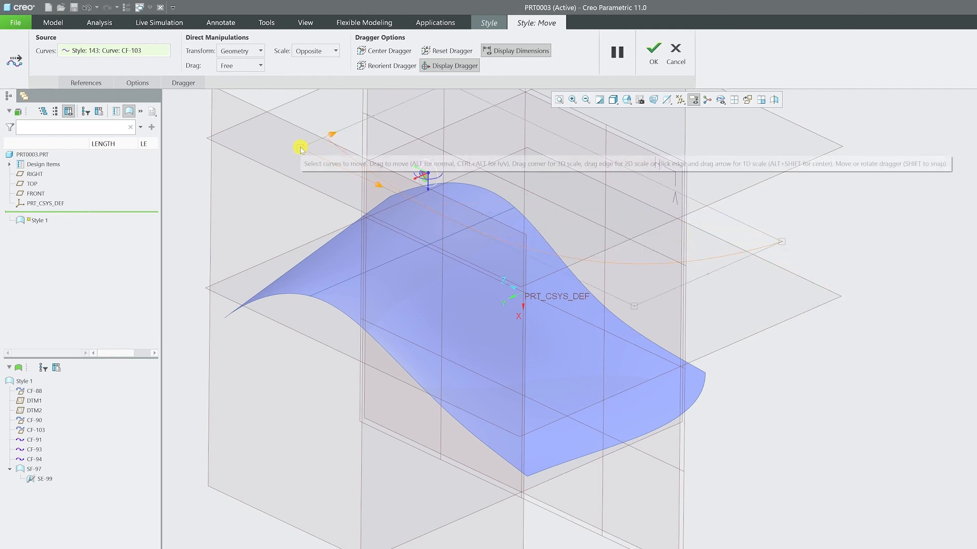
pyautogui.moveTo(301, 148); pyautogui.dragTo(229, 159)
pyautogui.scroll(-3, 350, 346)
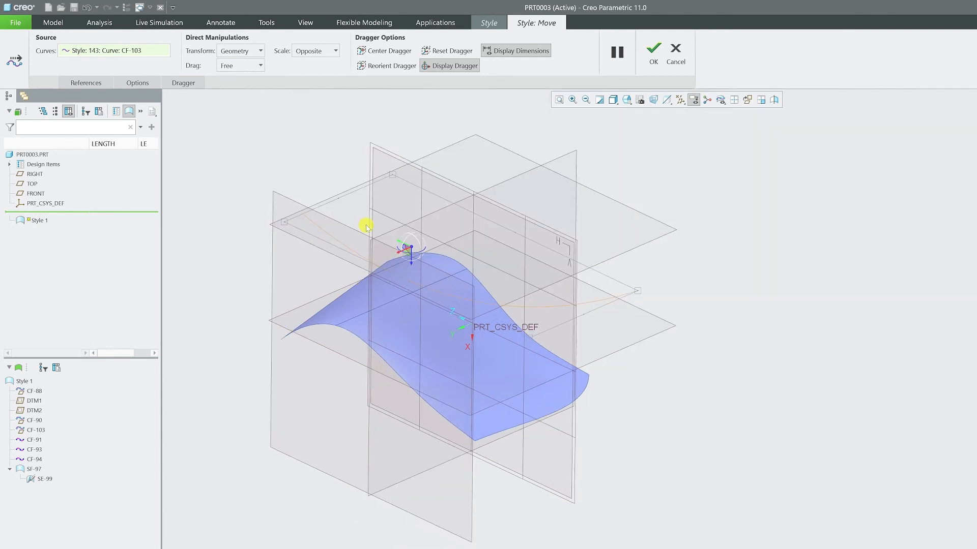
pyautogui.moveTo(596, 206); pyautogui.dragTo(799, 239)
pyautogui.scroll(2, 419, 192)
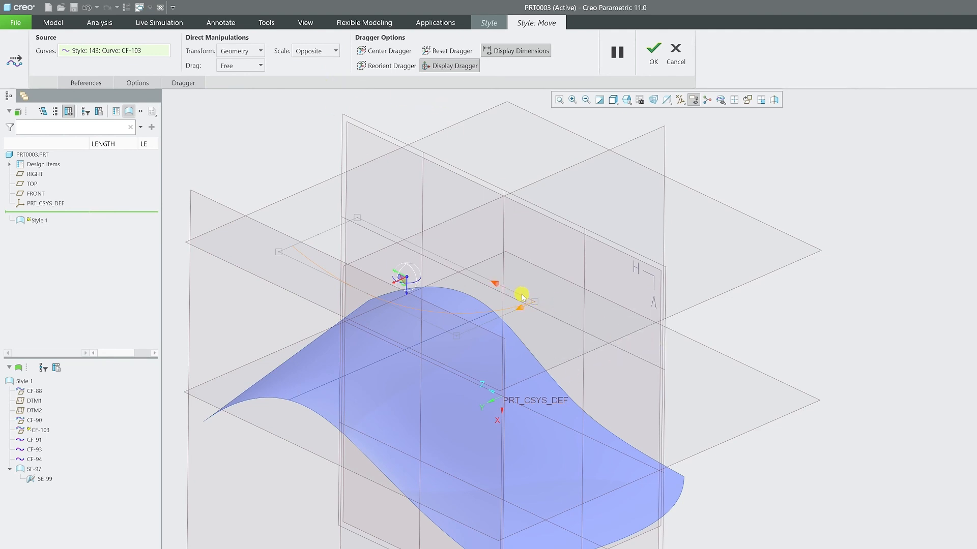
pyautogui.moveTo(521, 295); pyautogui.dragTo(501, 285)
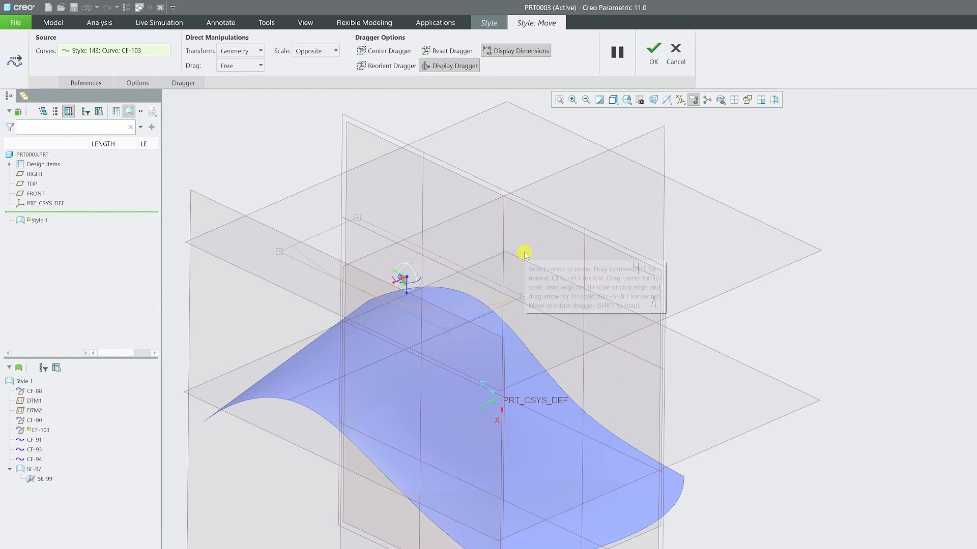
pyautogui.hotkey('ctrl', 'z')
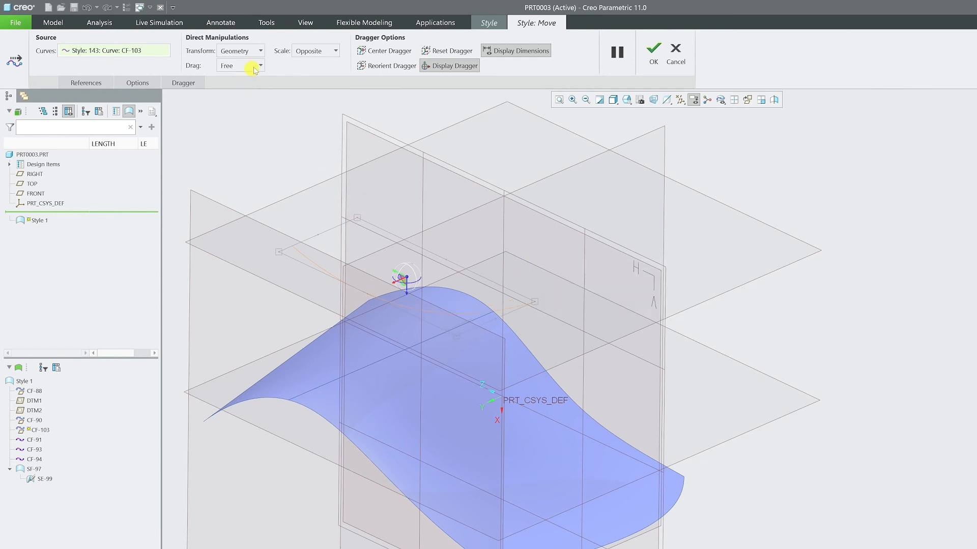
# Set the scale mode to Center and enlarge curve CF-103 freehand from a corner of its bounding box
pyautogui.click(326, 50)
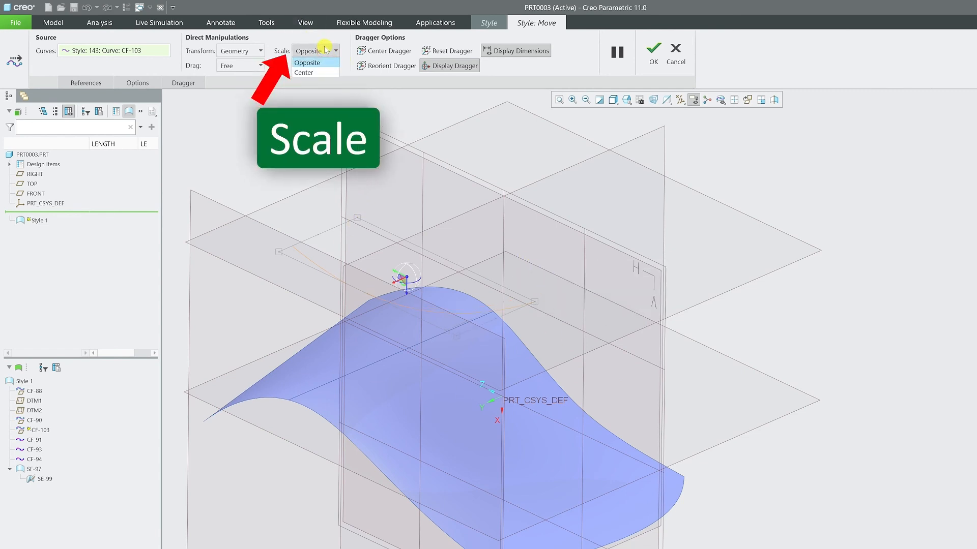
pyautogui.click(320, 72)
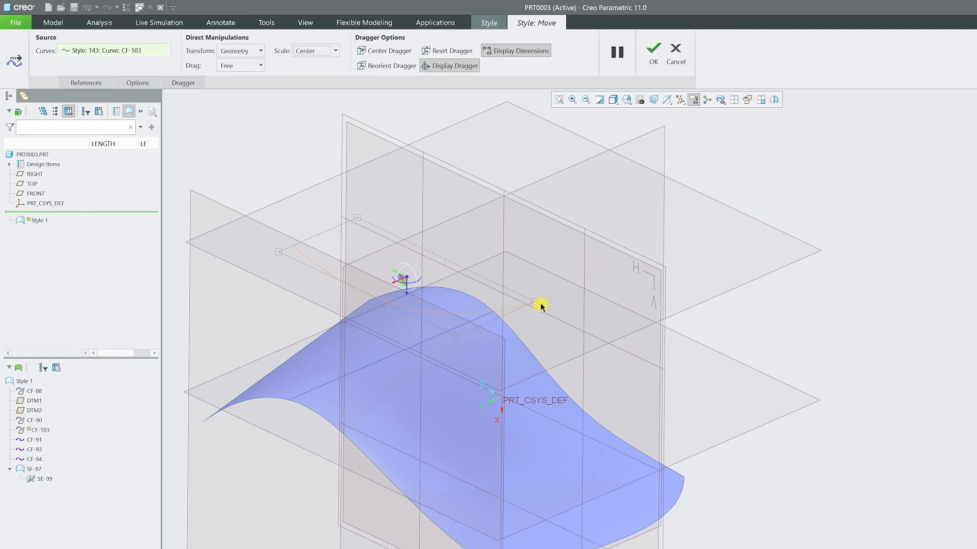
pyautogui.moveTo(535, 303); pyautogui.dragTo(642, 332)
pyautogui.moveTo(686, 344)
pyautogui.mouseDown()
pyautogui.moveTo(590, 312)
pyautogui.moveTo(674, 345)
pyautogui.mouseUp()
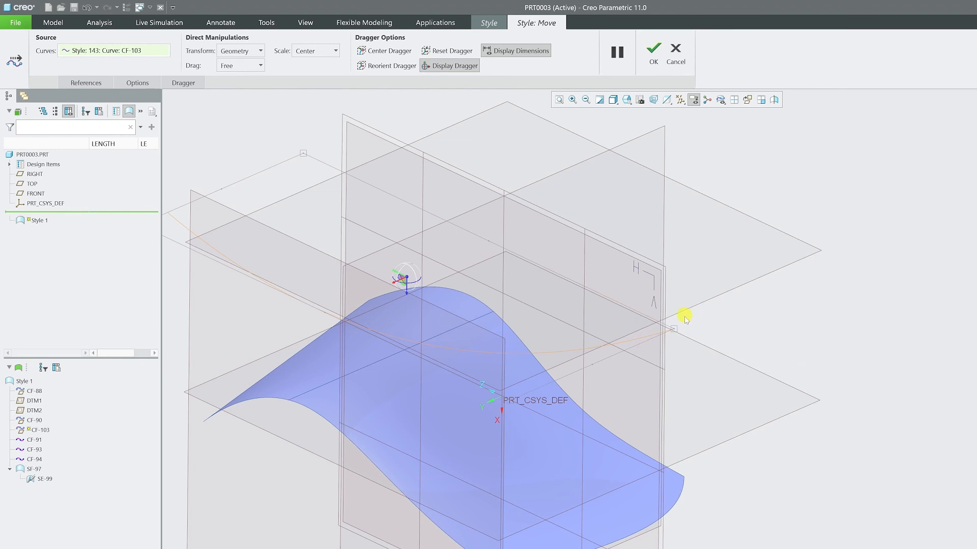
pyautogui.scroll(2, 682, 325)
pyautogui.scroll(-1, 679, 336)
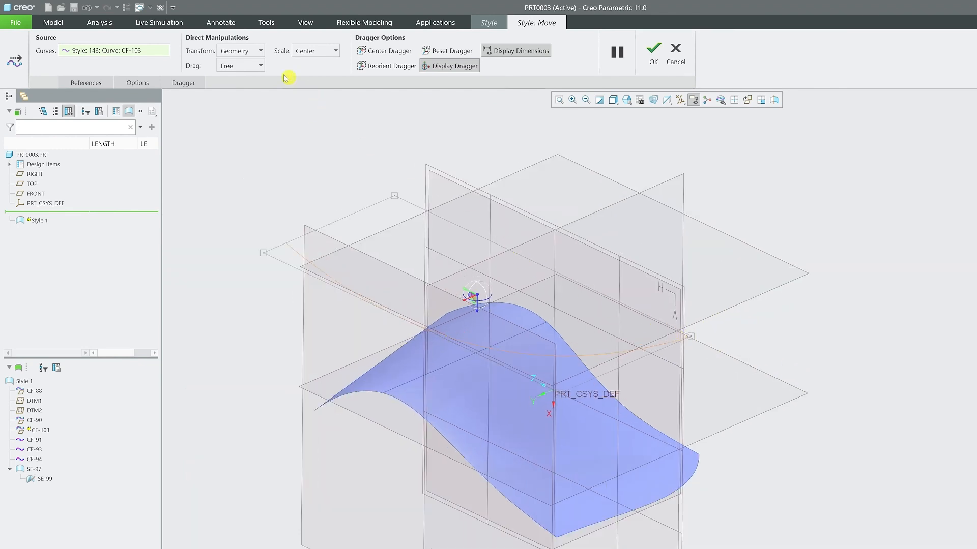
# Set the locked X and Y scale values of curve CF-103 to 5 in the numeric transform options
pyautogui.click(183, 82)
pyautogui.click(137, 83)
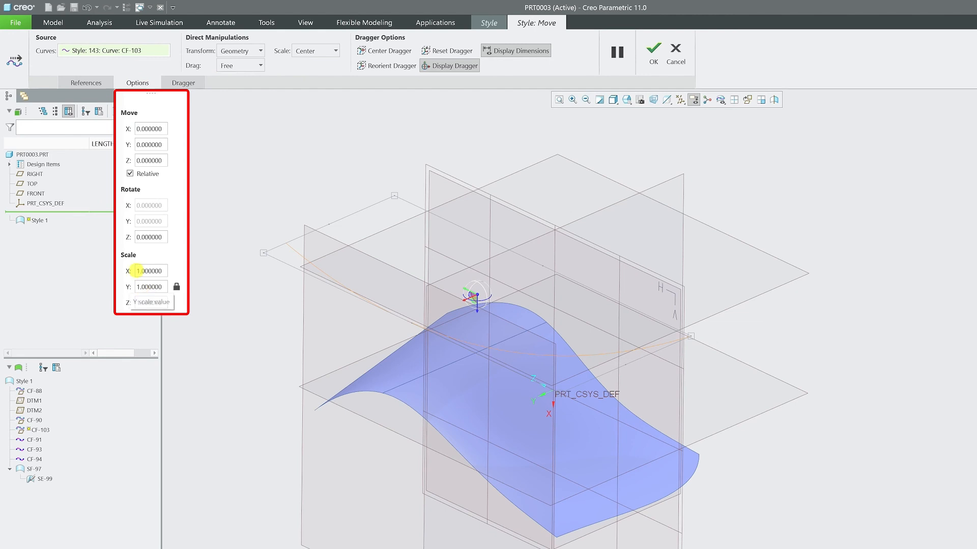
pyautogui.doubleClick(139, 271)
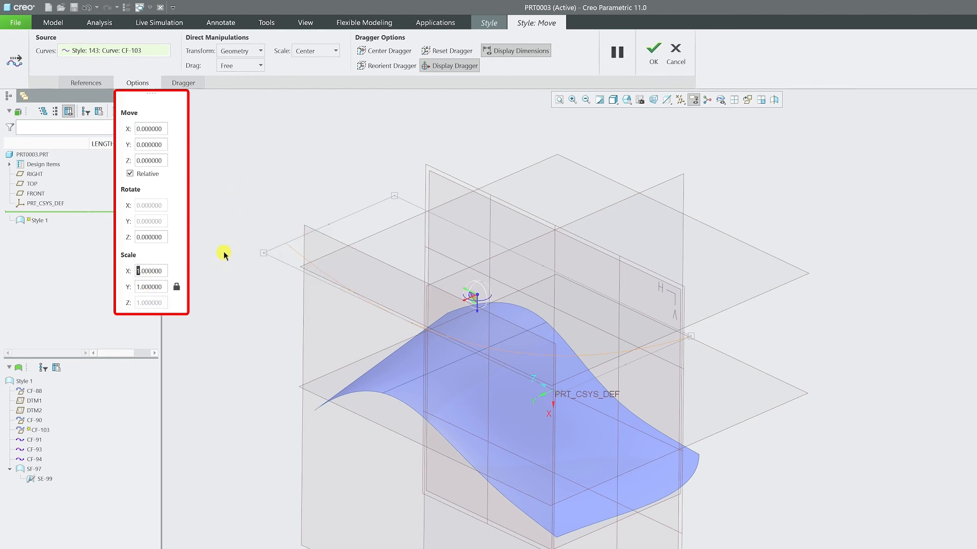
pyautogui.write('5')
pyautogui.press('Return')
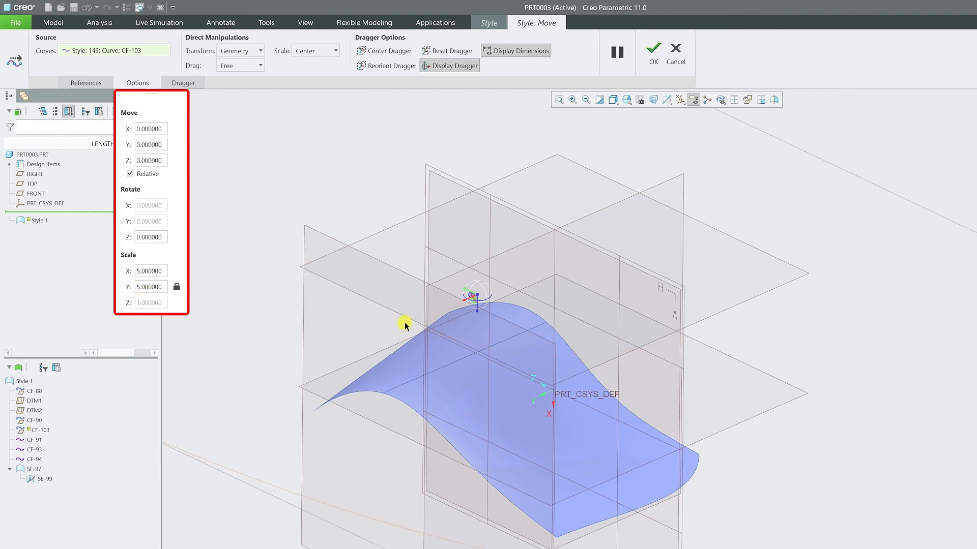
# Rotate curve CF-103 by 60 degrees about the Z axis with the numeric rotation option
pyautogui.scroll(-5, 405, 326)
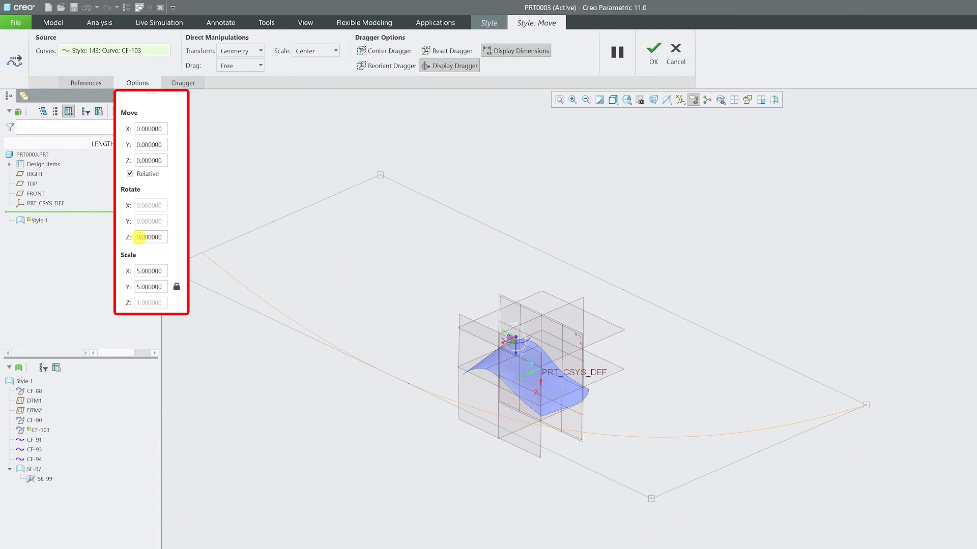
pyautogui.click(138, 237)
pyautogui.write('60')
pyautogui.press('Return')
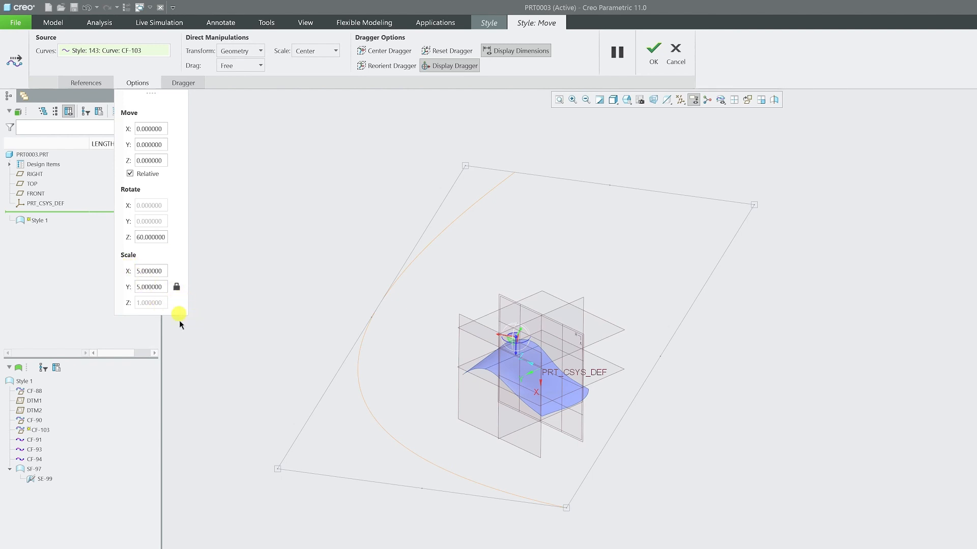
# Unlock the scale values, scale curve CF-103 by 3 in X only, and accept the move
pyautogui.click(177, 288)
pyautogui.moveTo(141, 272); pyautogui.dragTo(134, 275)
pyautogui.write('3')
pyautogui.press('Return')
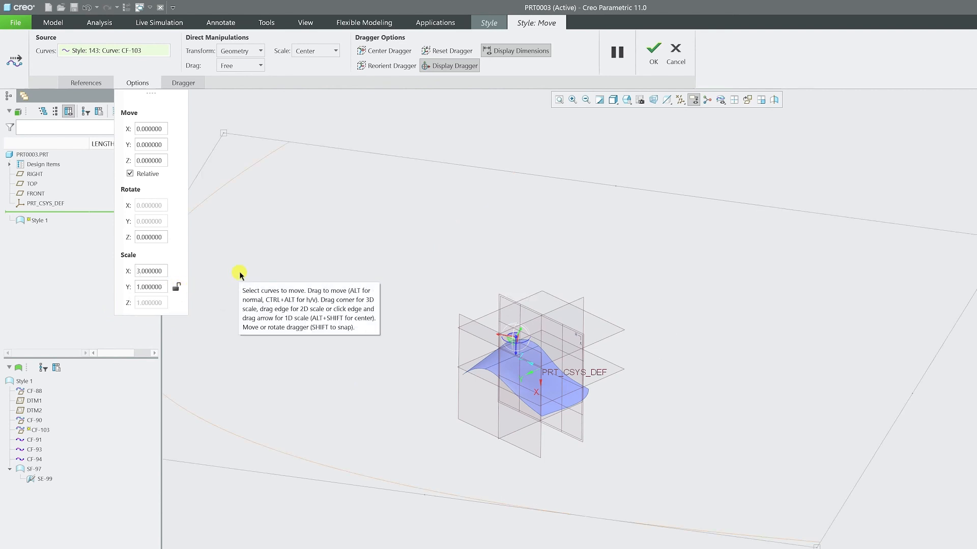
pyautogui.scroll(4, 583, 399)
pyautogui.scroll(1, 320, 282)
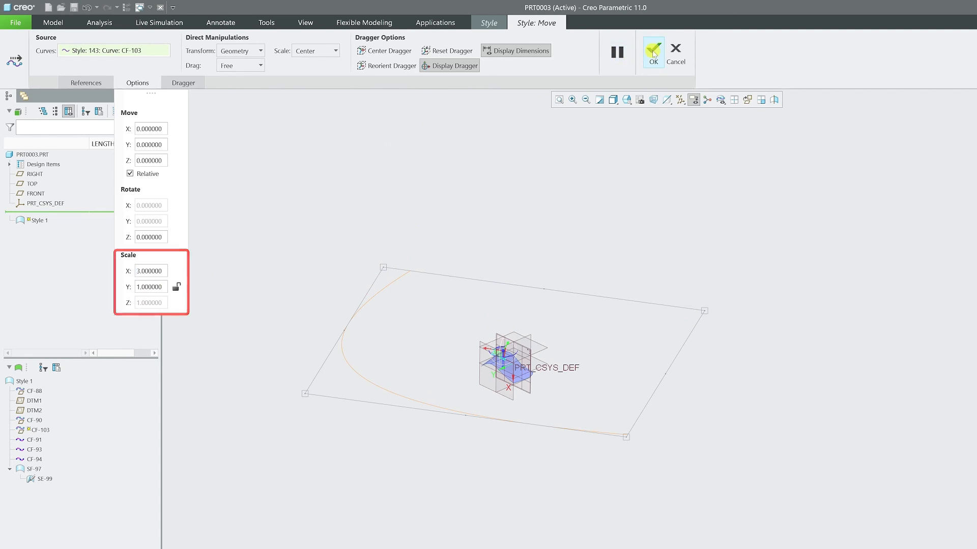
pyautogui.click(654, 61)
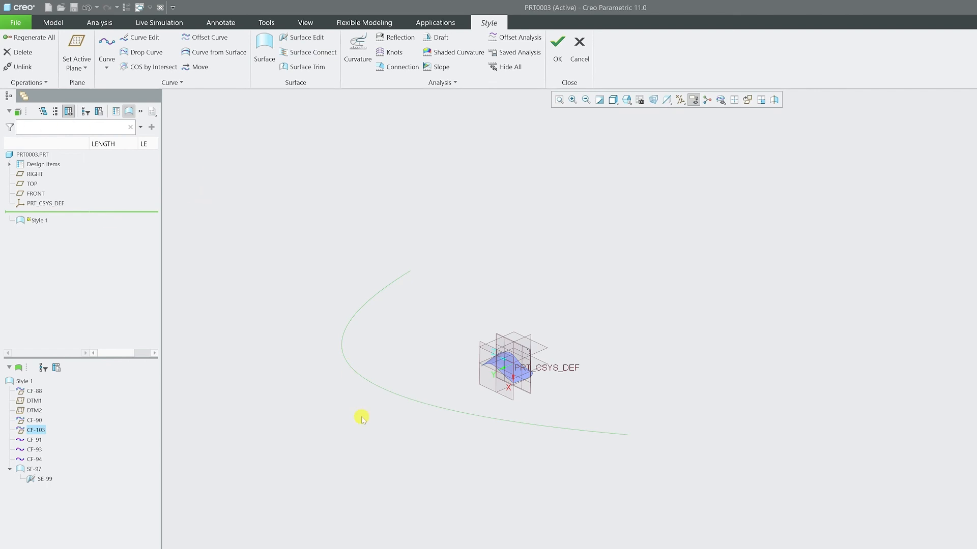
# Reopen the Move tool on curve CF-103, review its numeric transform options, and close the tool
pyautogui.scroll(-2, 362, 418)
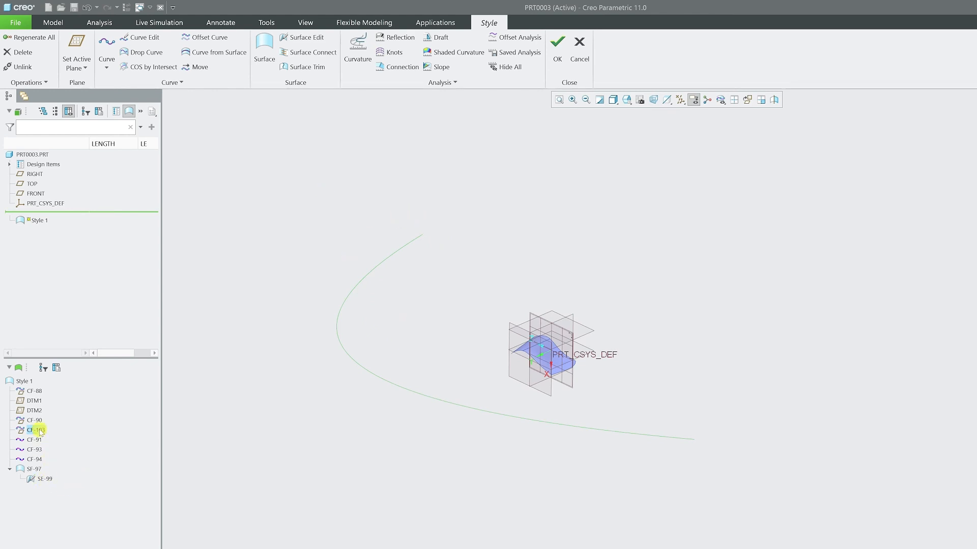
pyautogui.click(196, 66)
pyautogui.click(140, 84)
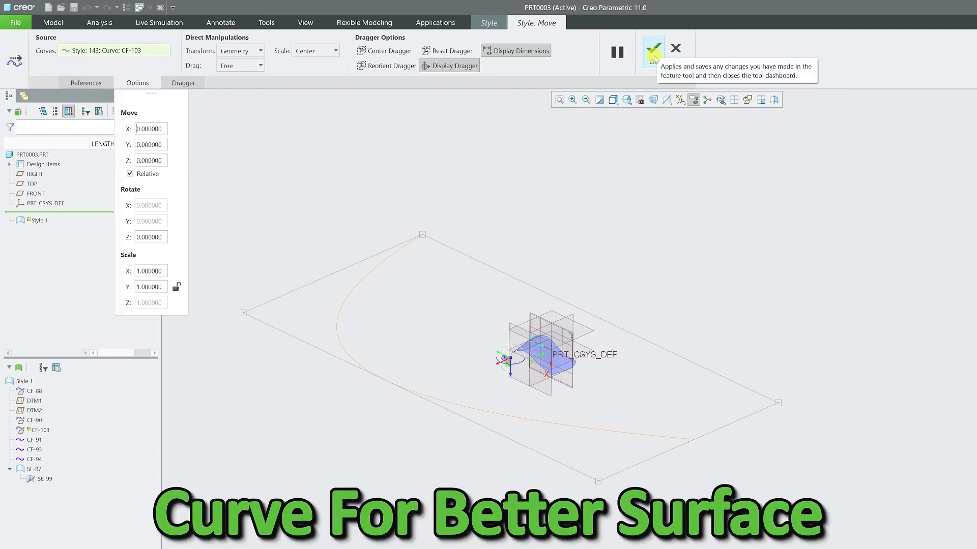
pyautogui.click(653, 60)
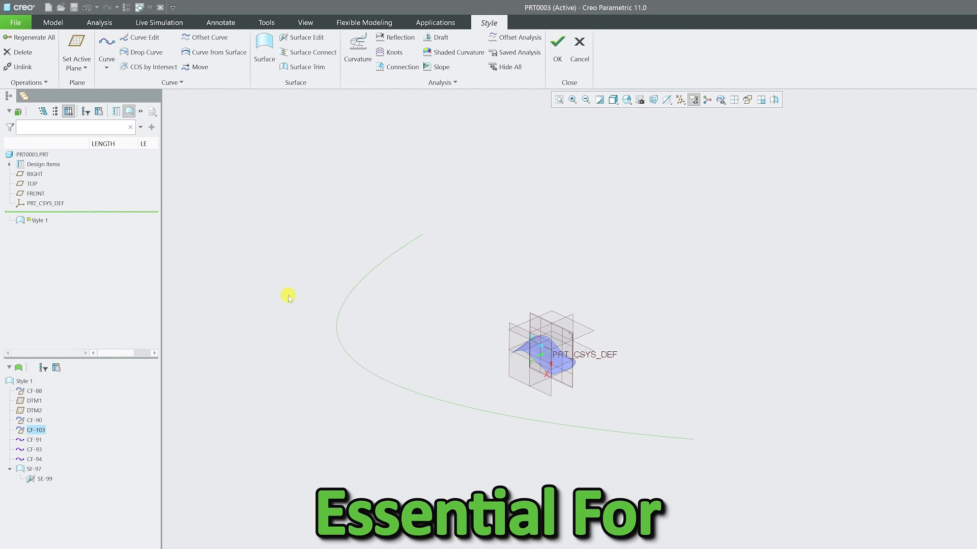